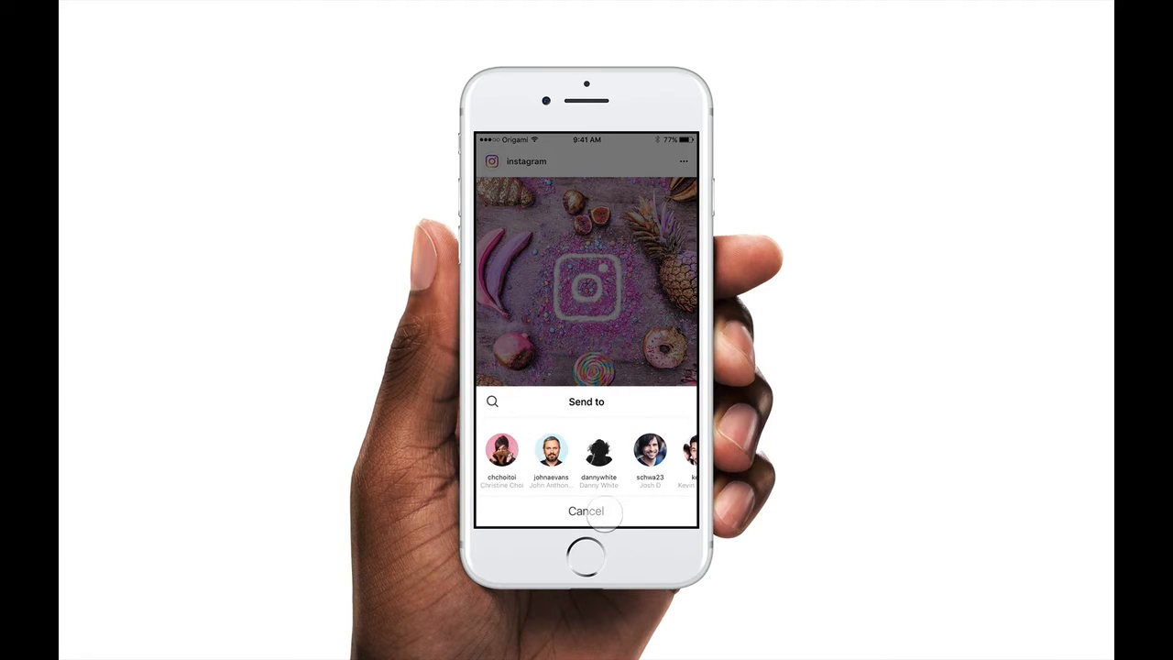
Step: Exercise the Send to sheet in the prototype, opening and dismissing it with Cancel
click(600, 513)
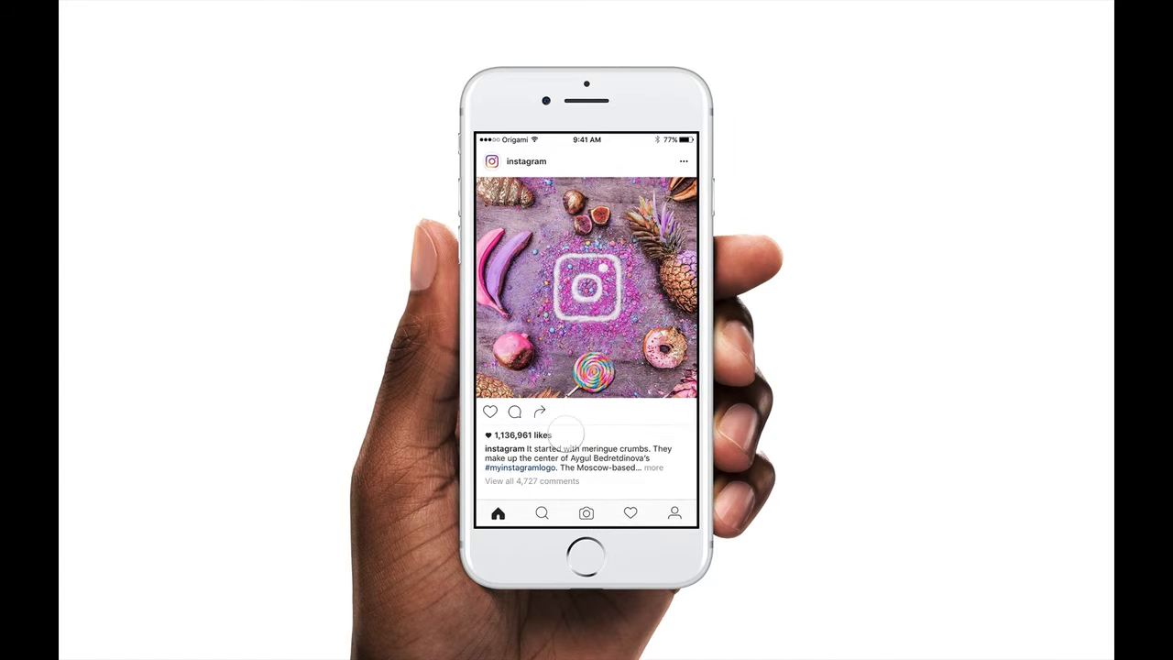
click(540, 413)
click(586, 500)
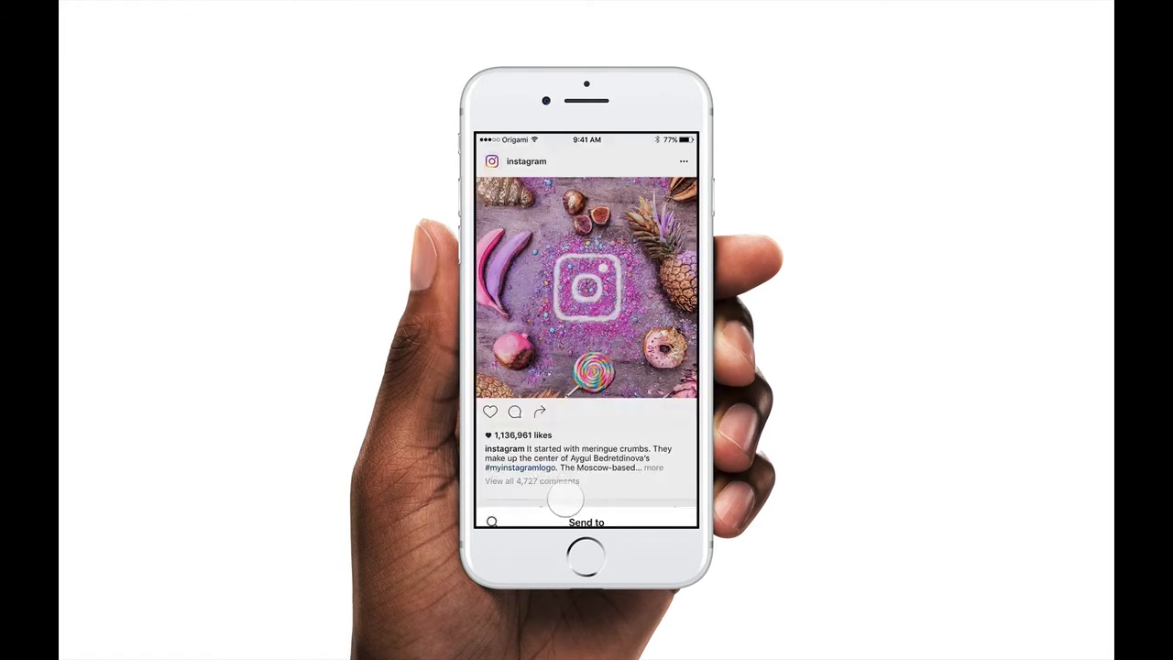
click(541, 413)
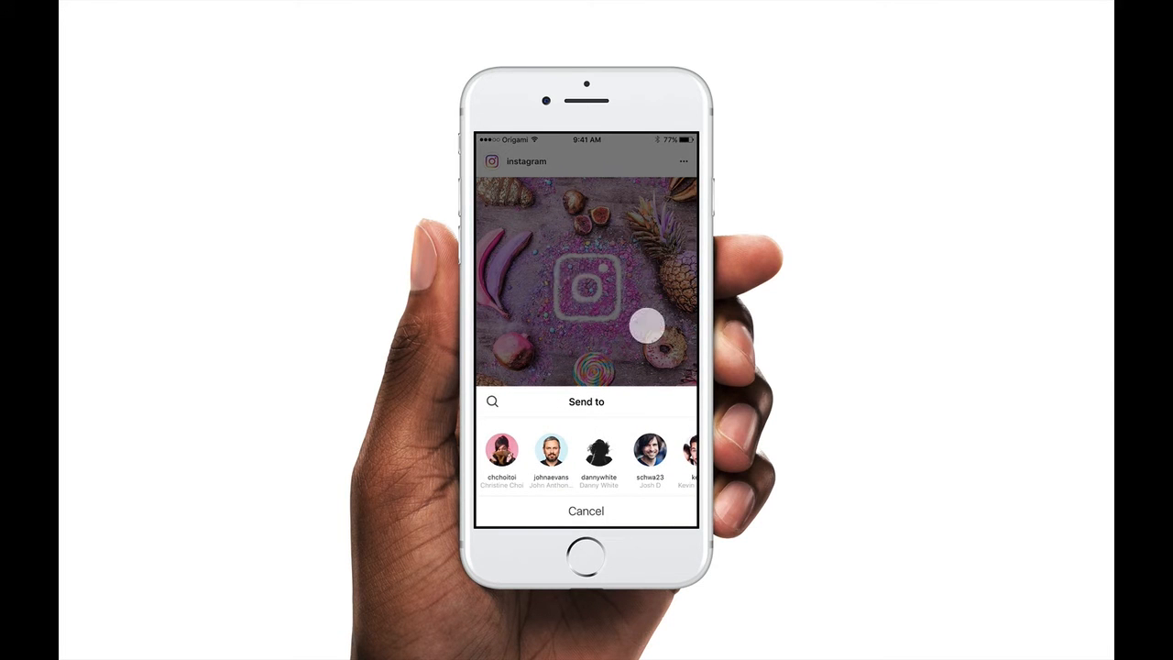
click(652, 499)
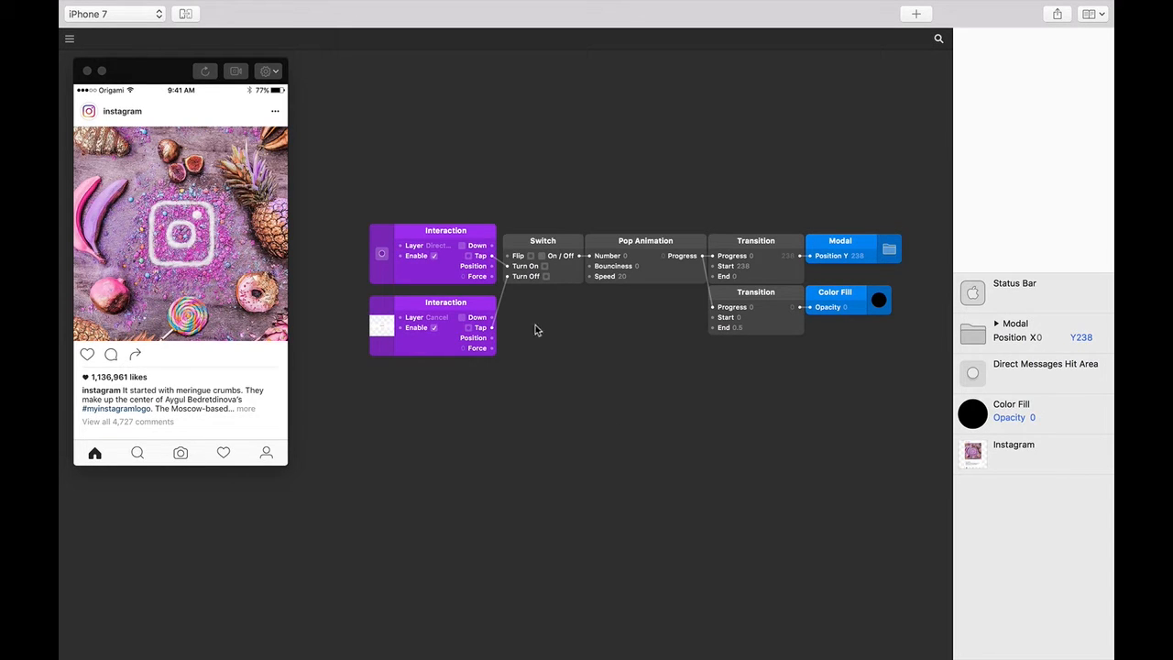
Step: Reopen, close and reopen the Send to sheet in the preview, then select the Color Fill overlay layer
click(134, 354)
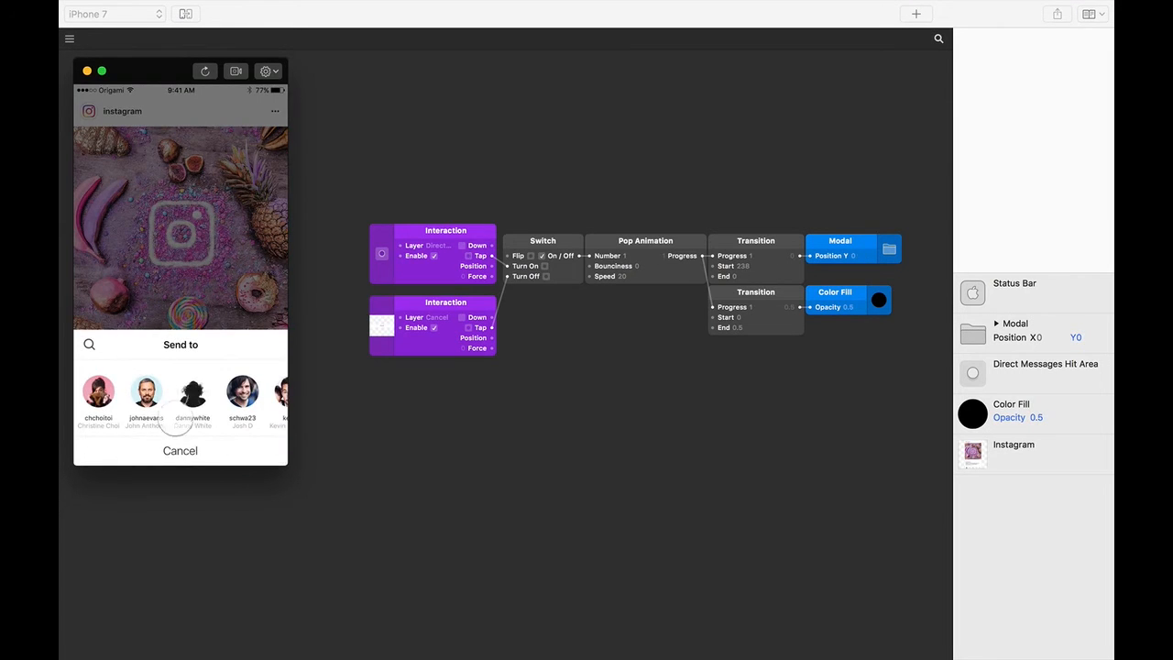
click(180, 450)
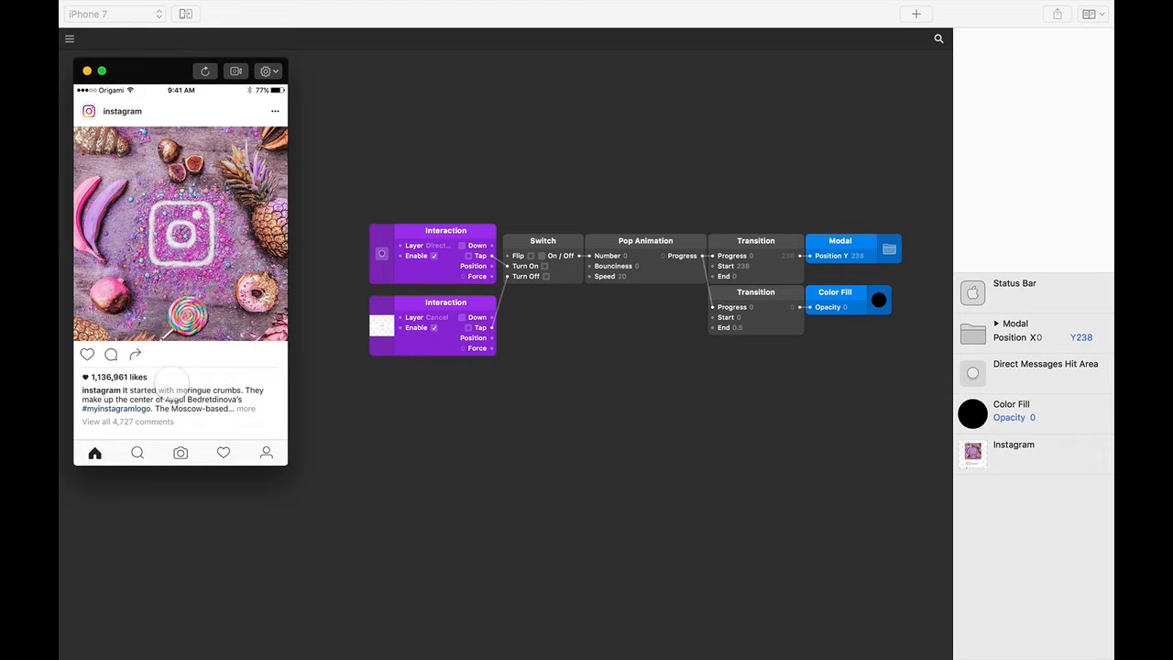
click(134, 354)
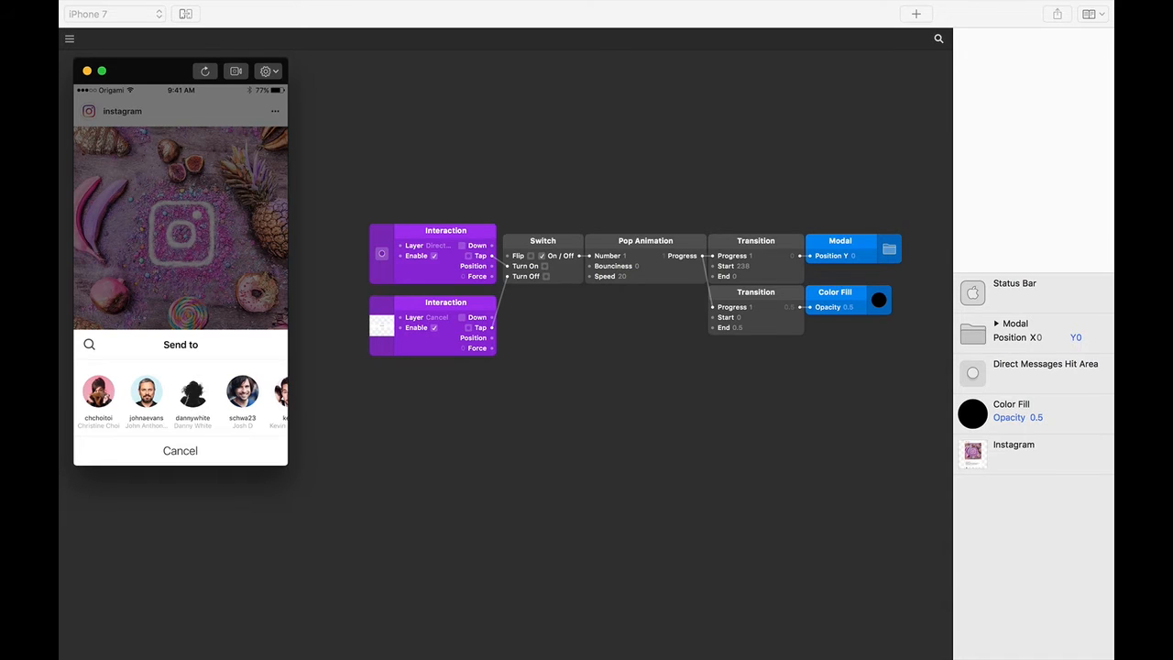
click(1067, 416)
Step: Add a Tap Interaction patch for the Color Fill layer and place it below the others
click(1078, 404)
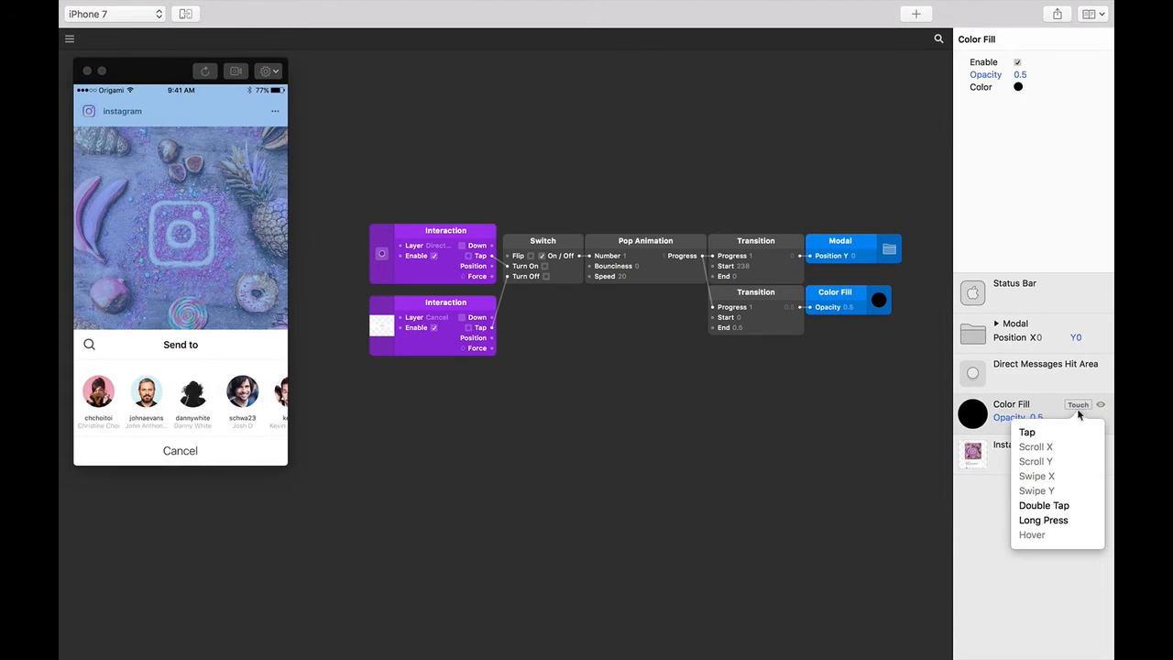
click(1060, 431)
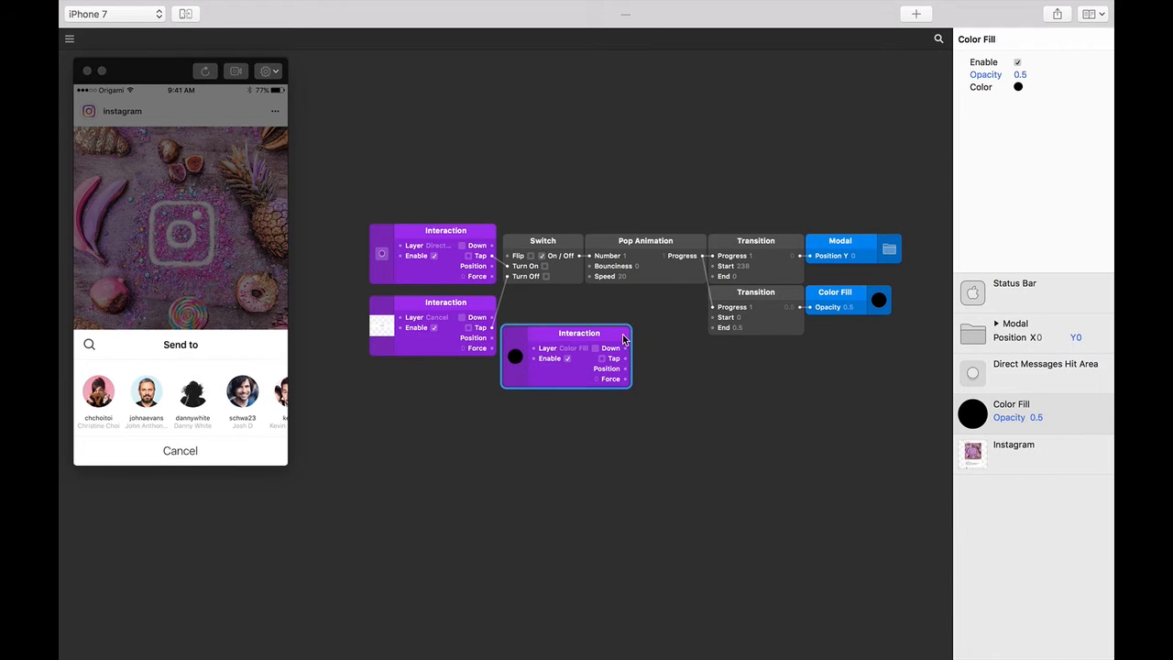
mouse_move(614, 336)
mouse_down()
mouse_move(502, 390)
mouse_move(488, 378)
mouse_up()
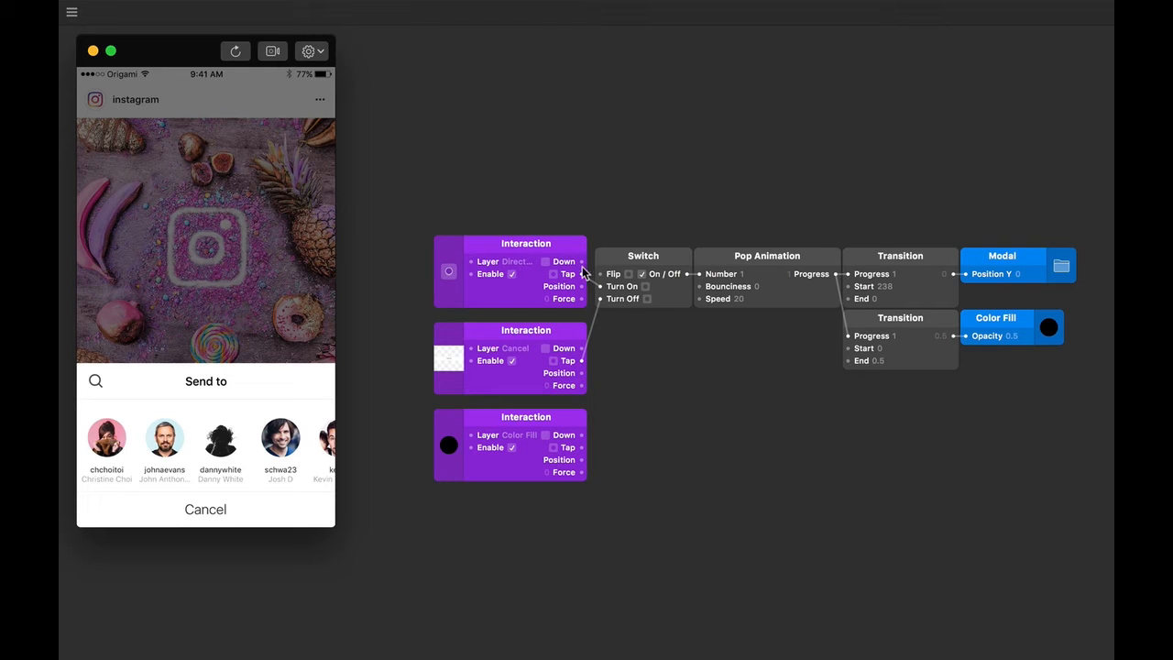
click(680, 294)
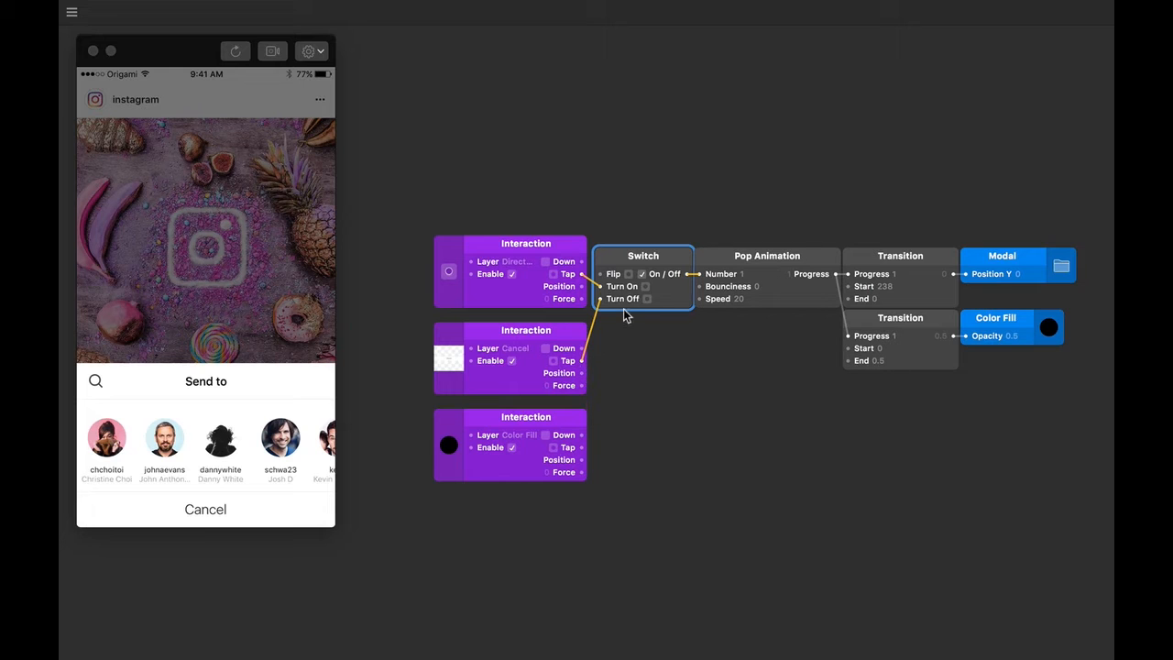
click(581, 447)
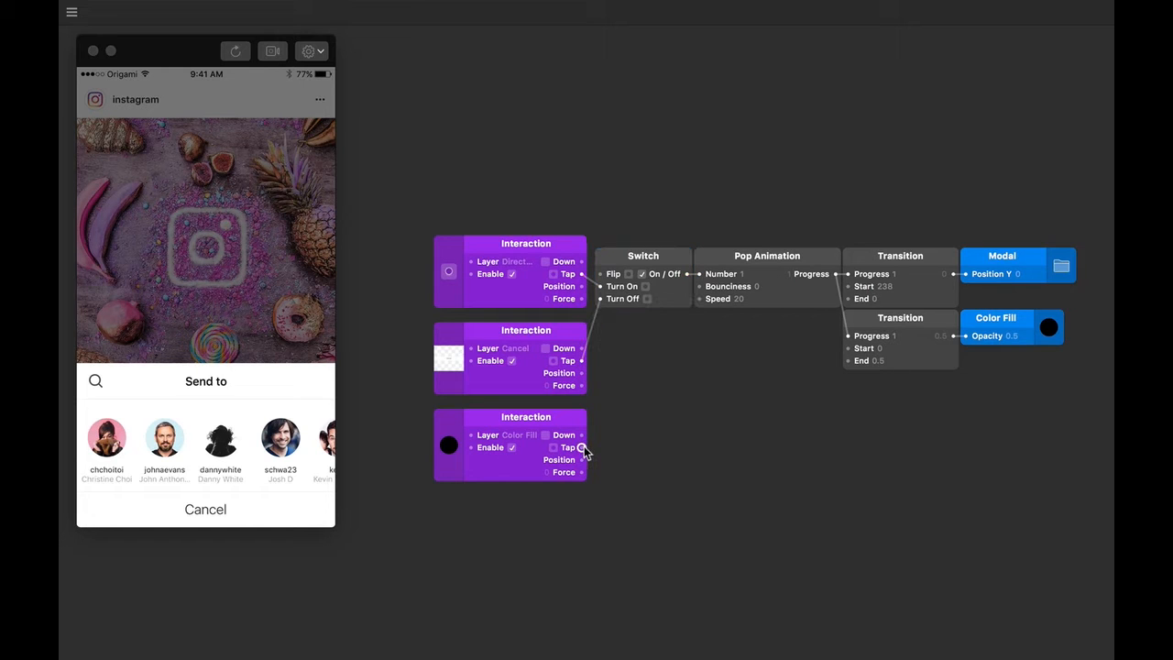
drag(601, 424, 600, 298)
key(super+z)
double_click(683, 407)
text(or)
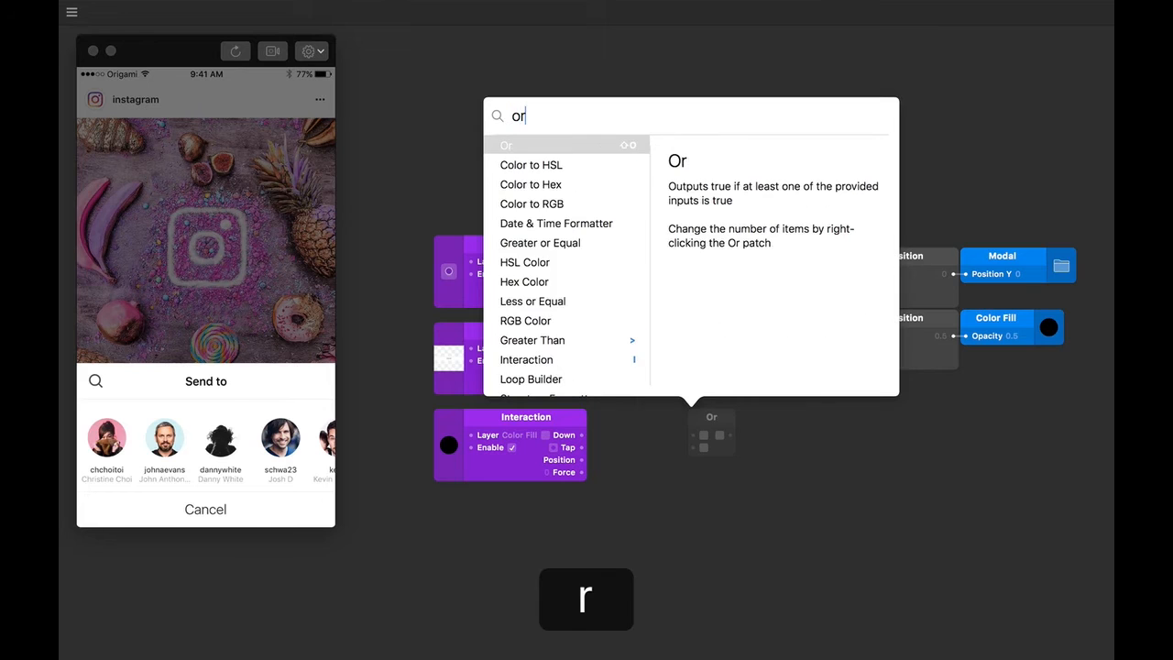
Step: Place an Or patch and wire the Cancel and Color Fill taps into its two inputs
key(Return)
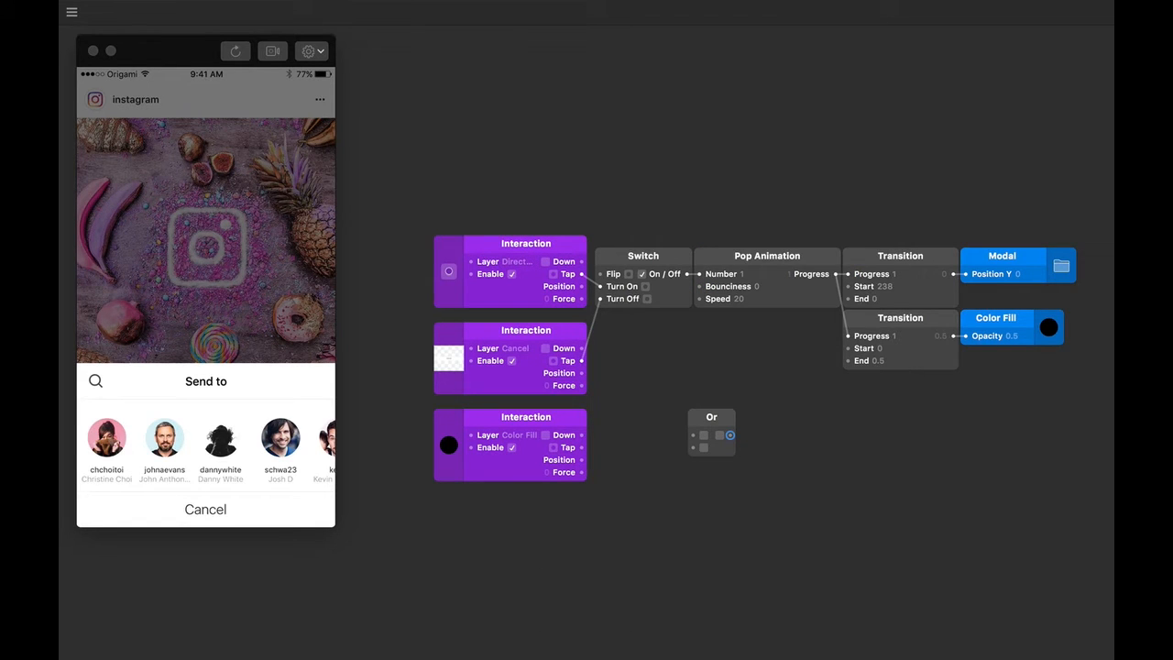
click(581, 360)
drag(581, 361, 697, 438)
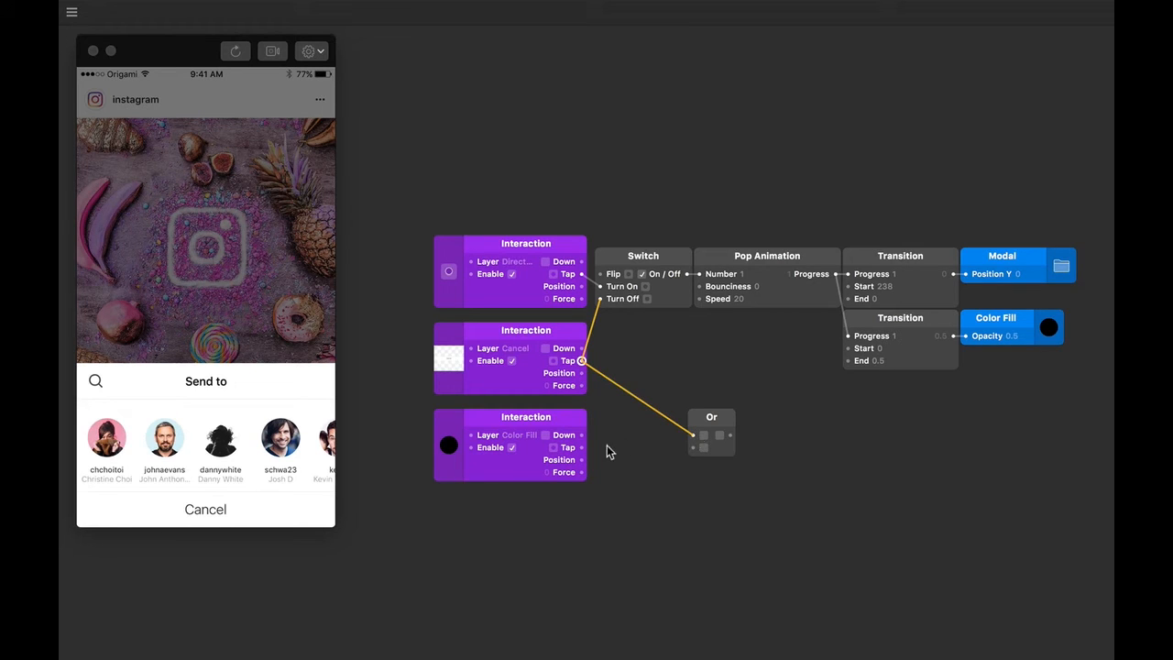
drag(582, 447, 697, 449)
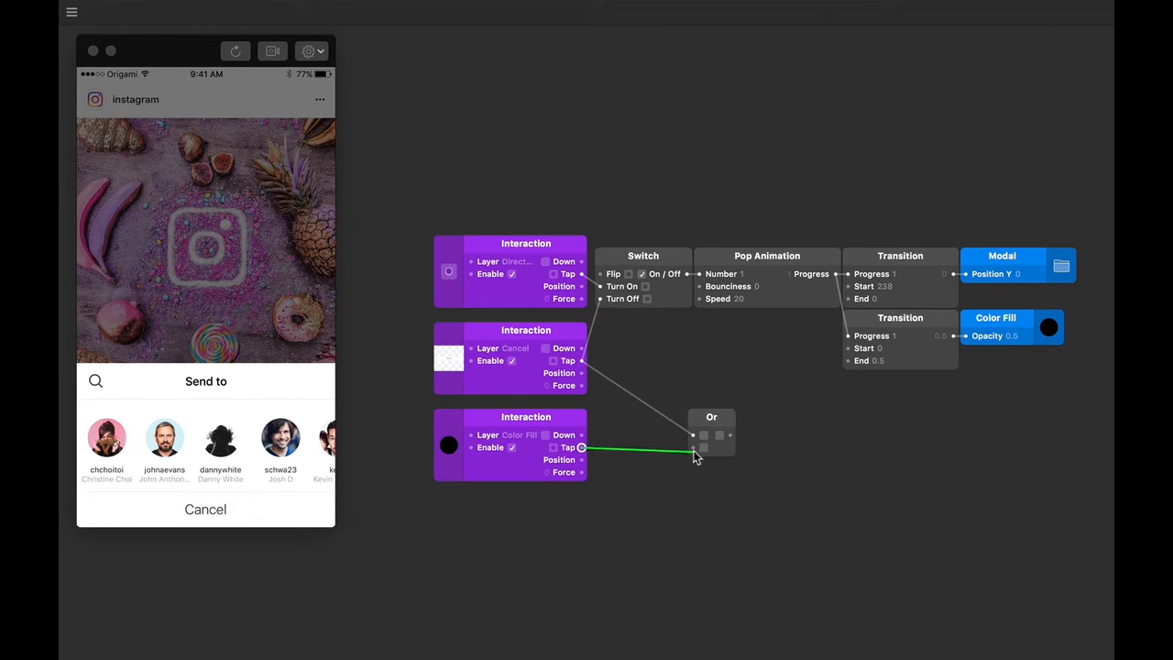
Step: Test tapping the overlay and Cancel in the preview, then move the Or patch nearer the interactions
click(181, 209)
click(255, 220)
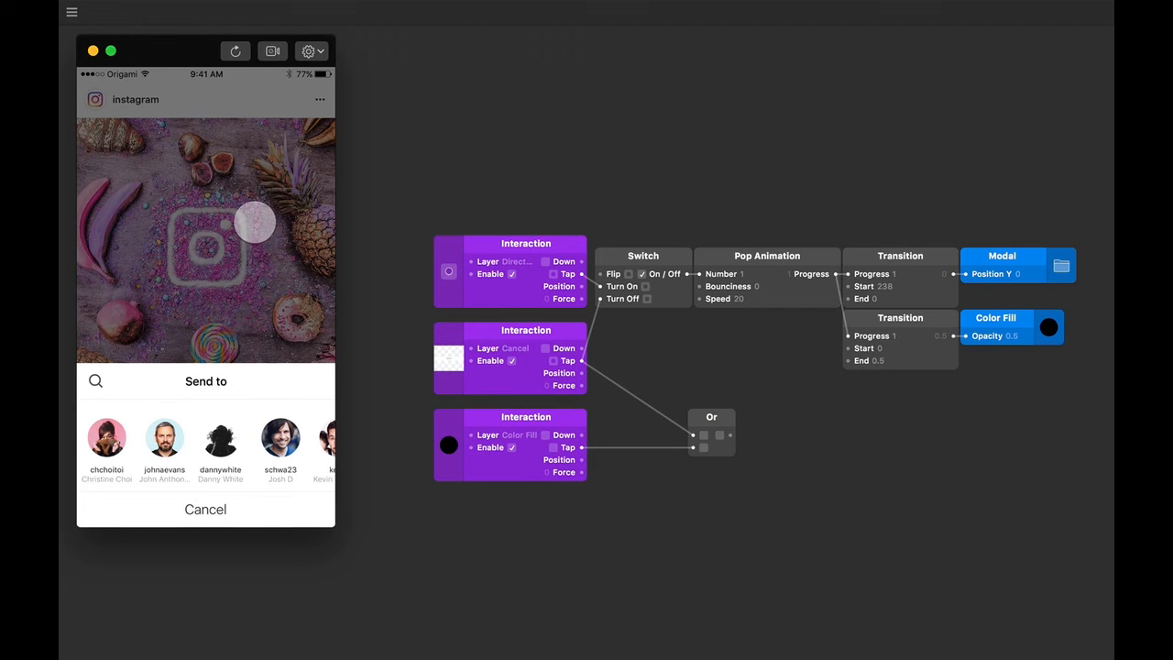
click(236, 510)
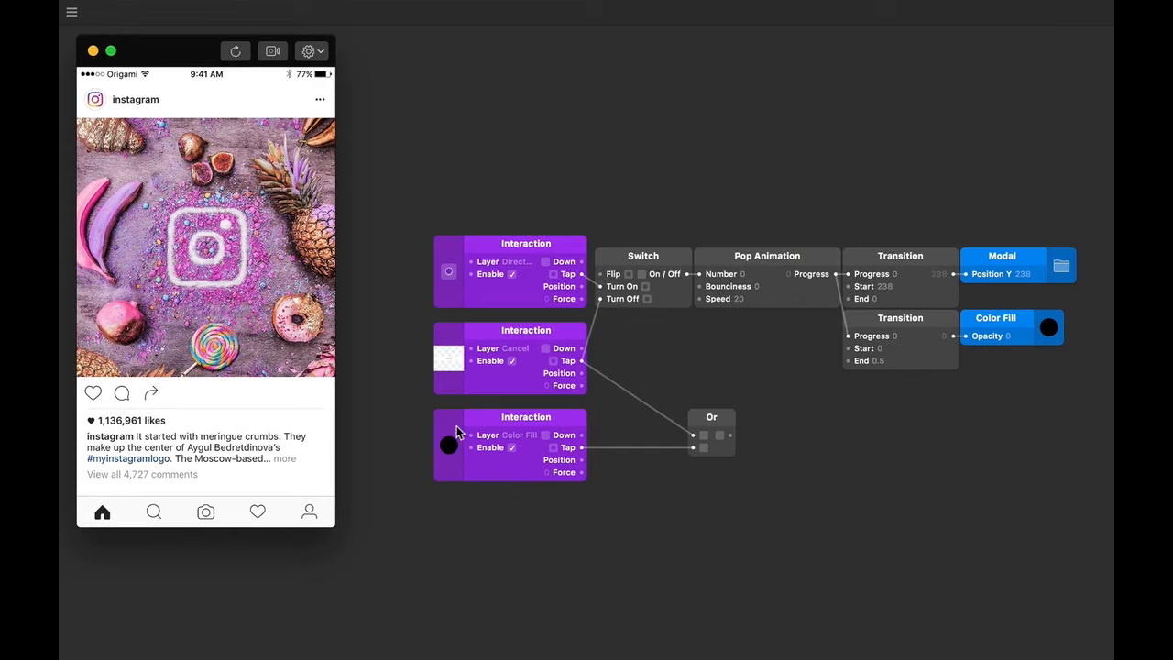
drag(703, 431, 641, 371)
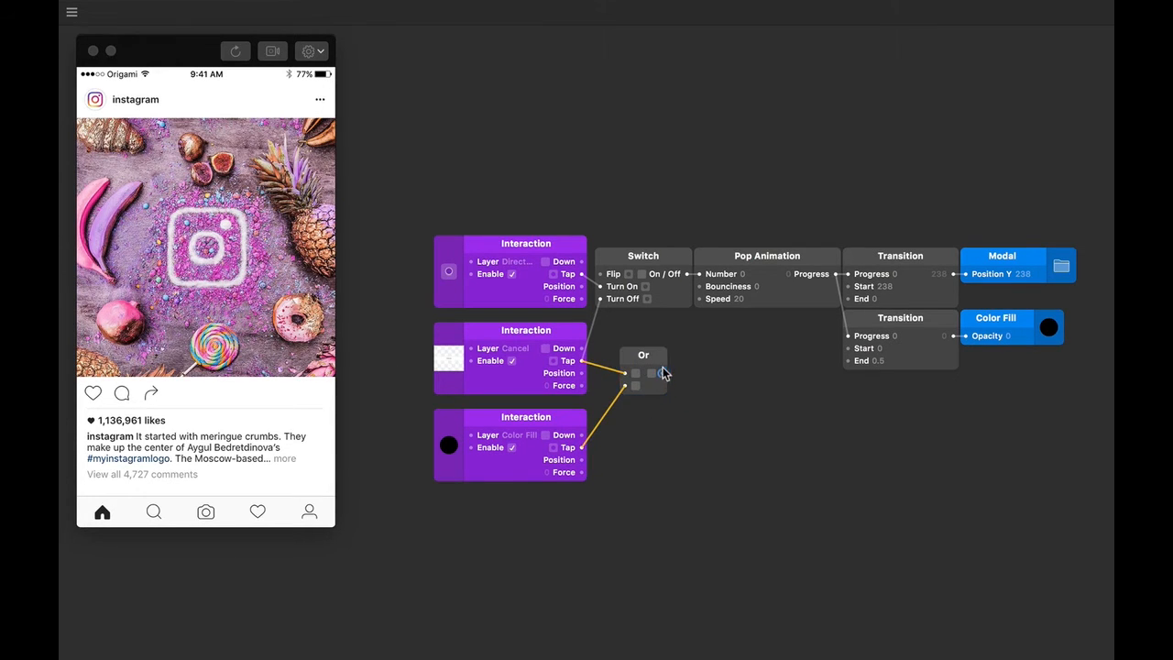
Step: Wire the Or output into the Switch's Turn Off and shift the tap and Or patches left
drag(661, 373, 600, 301)
drag(697, 499, 504, 348)
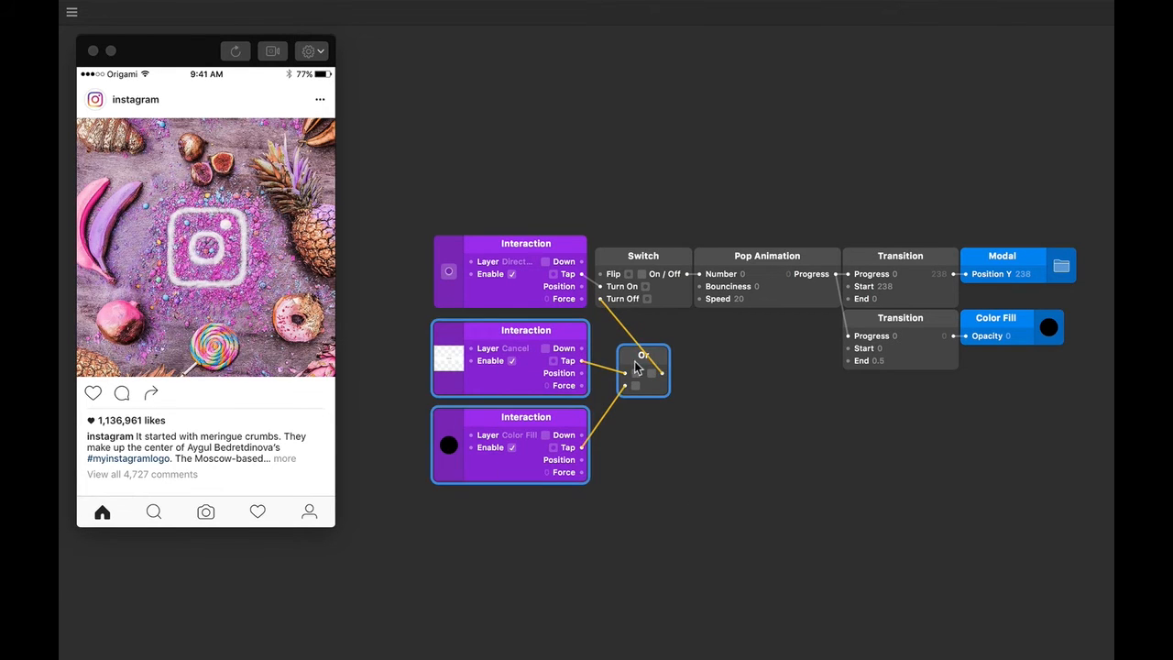
drag(639, 369, 576, 369)
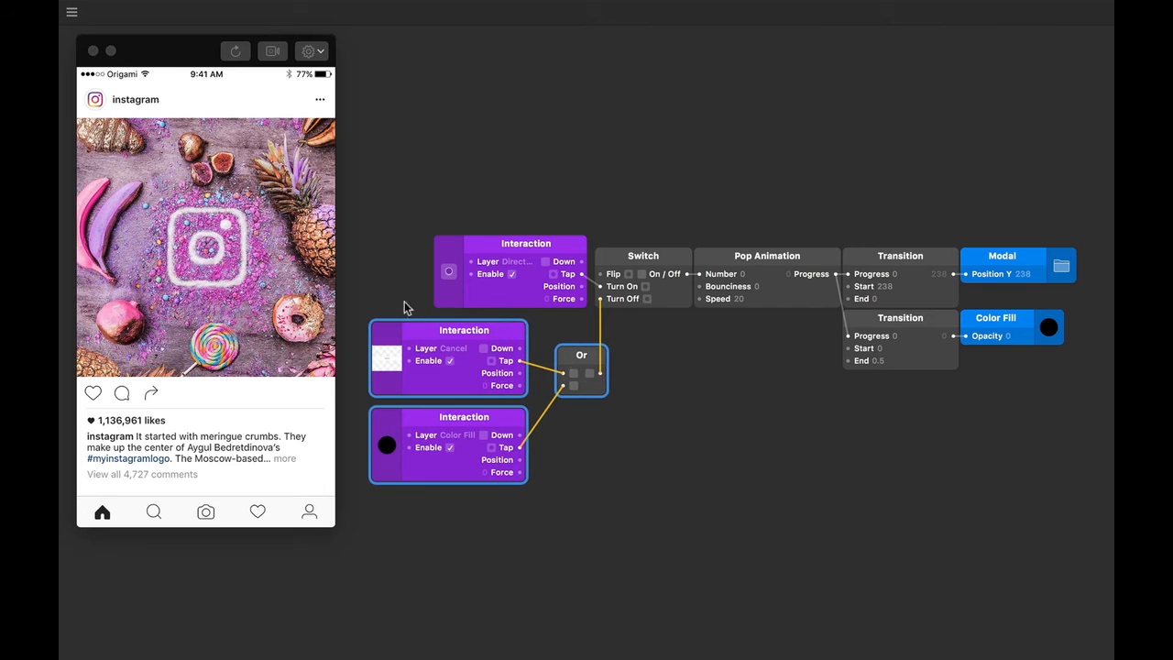
click(407, 307)
Step: Verify in the preview that the sheet closes on both Cancel and dimmed-photo taps
click(151, 393)
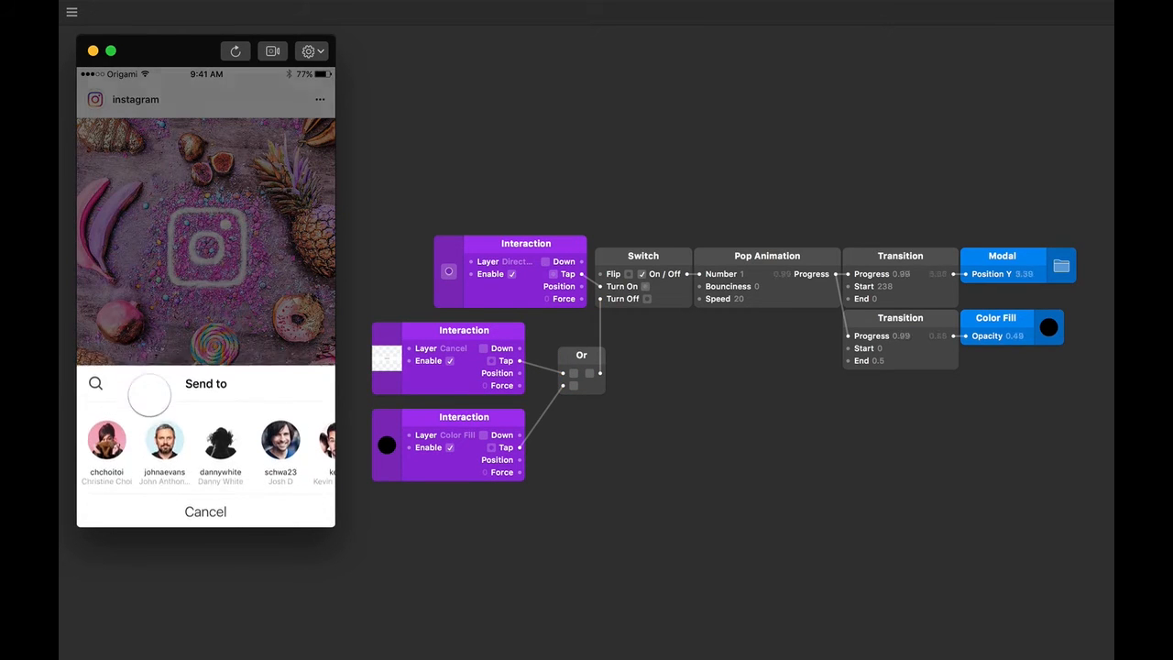
click(206, 509)
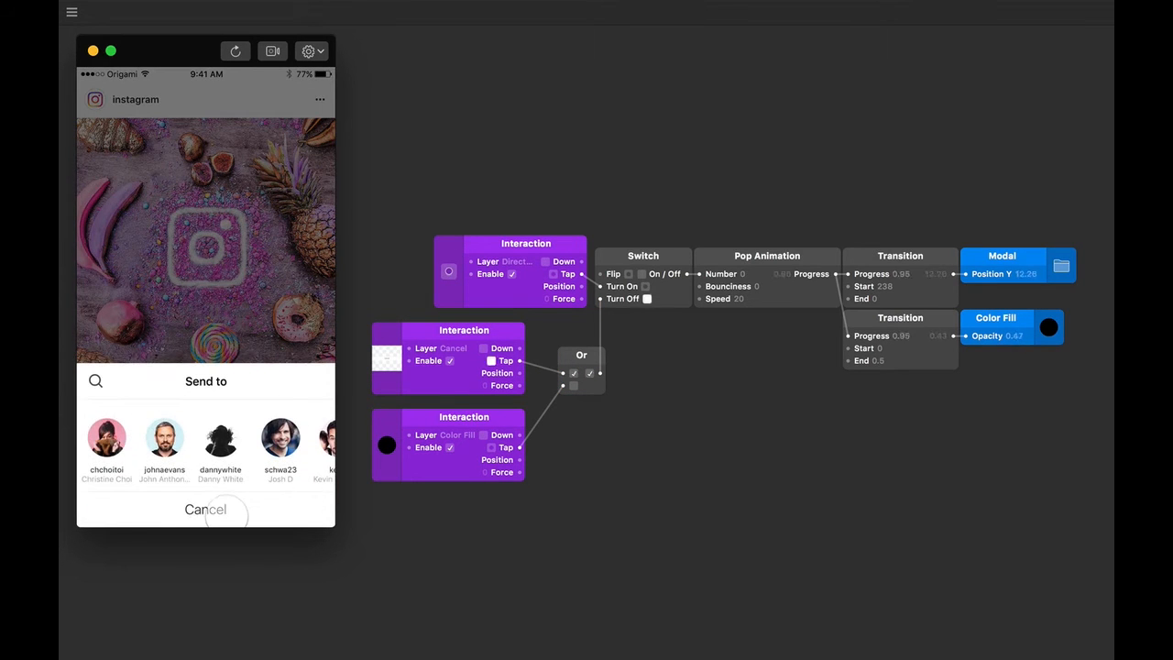
click(159, 389)
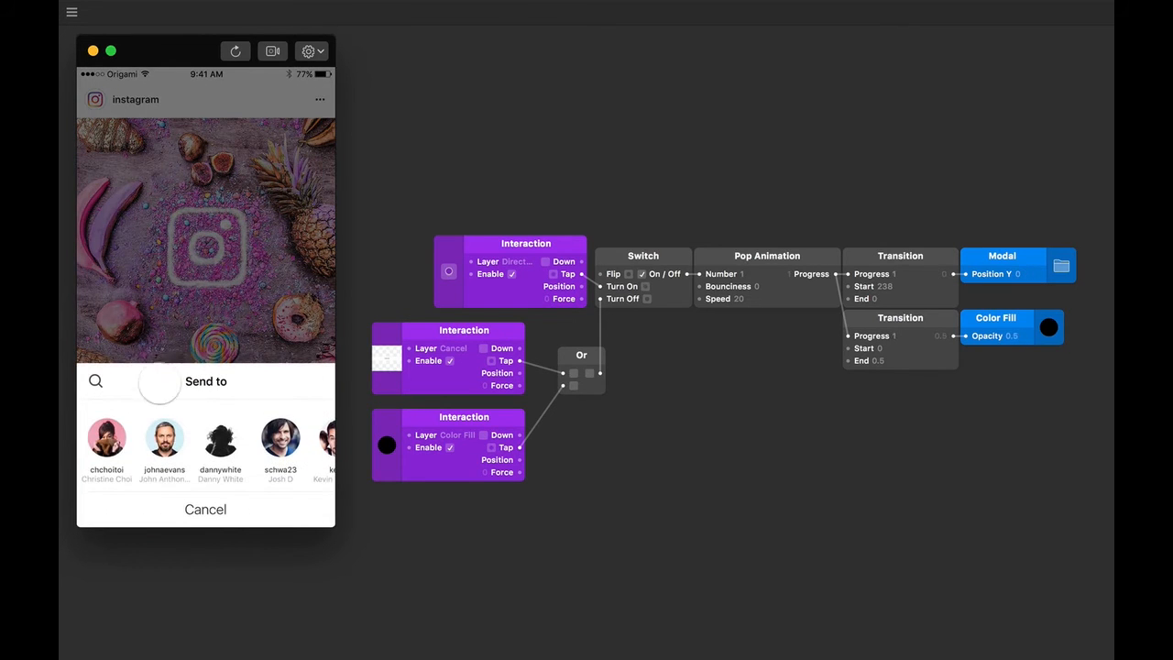
click(273, 304)
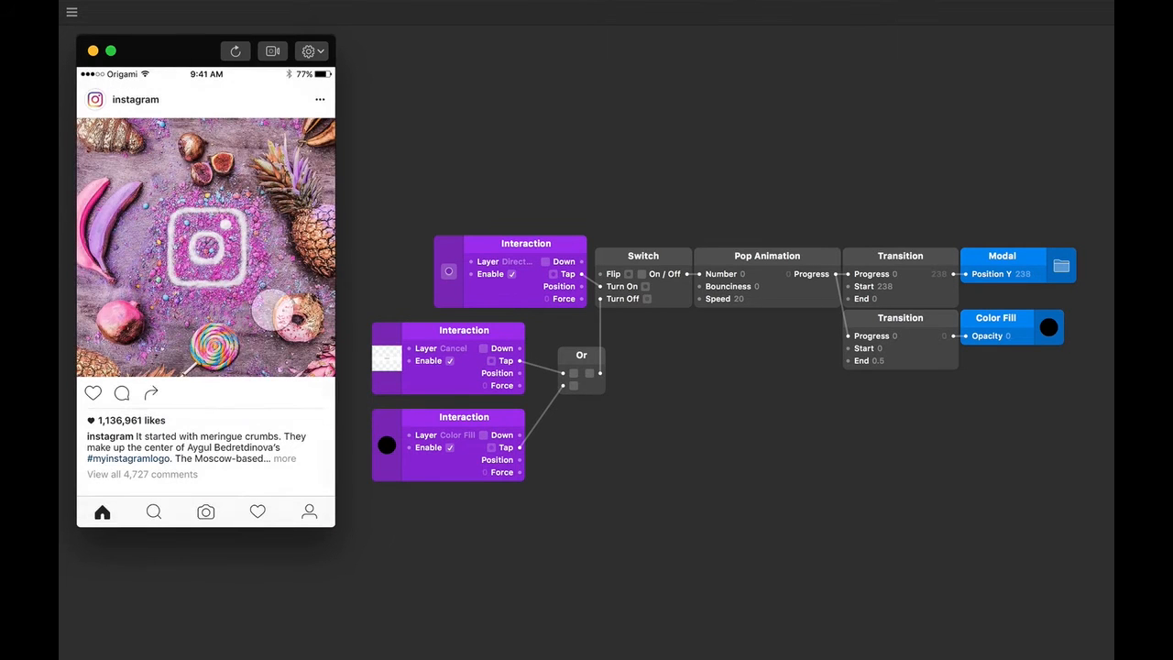
click(151, 394)
click(227, 320)
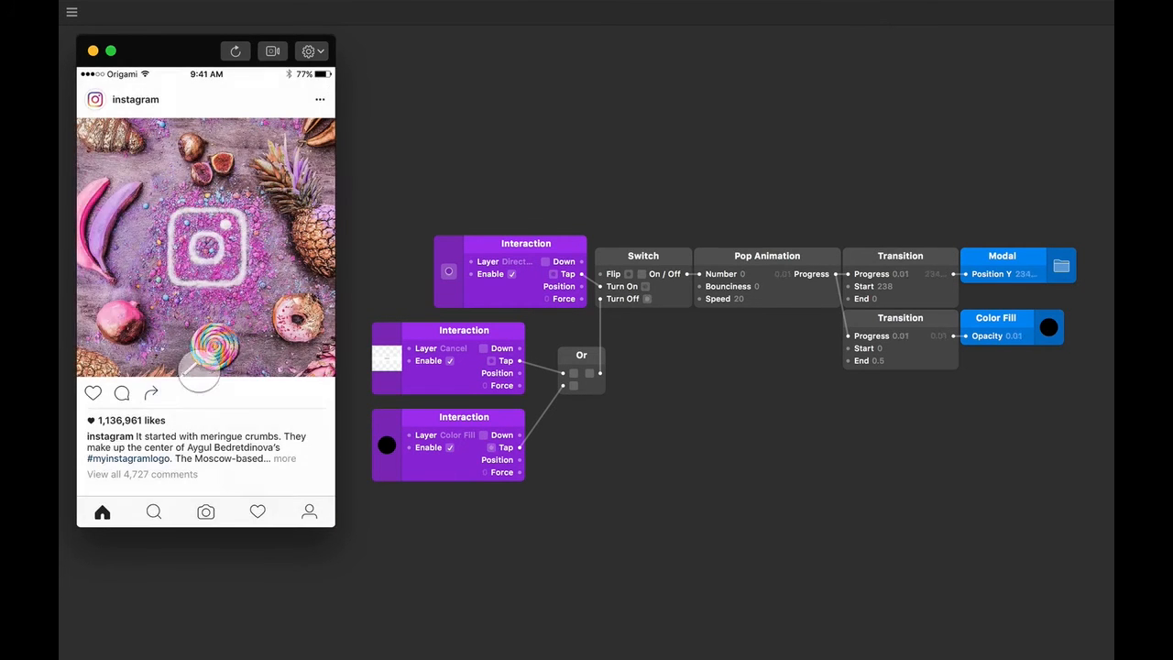
click(151, 394)
click(205, 509)
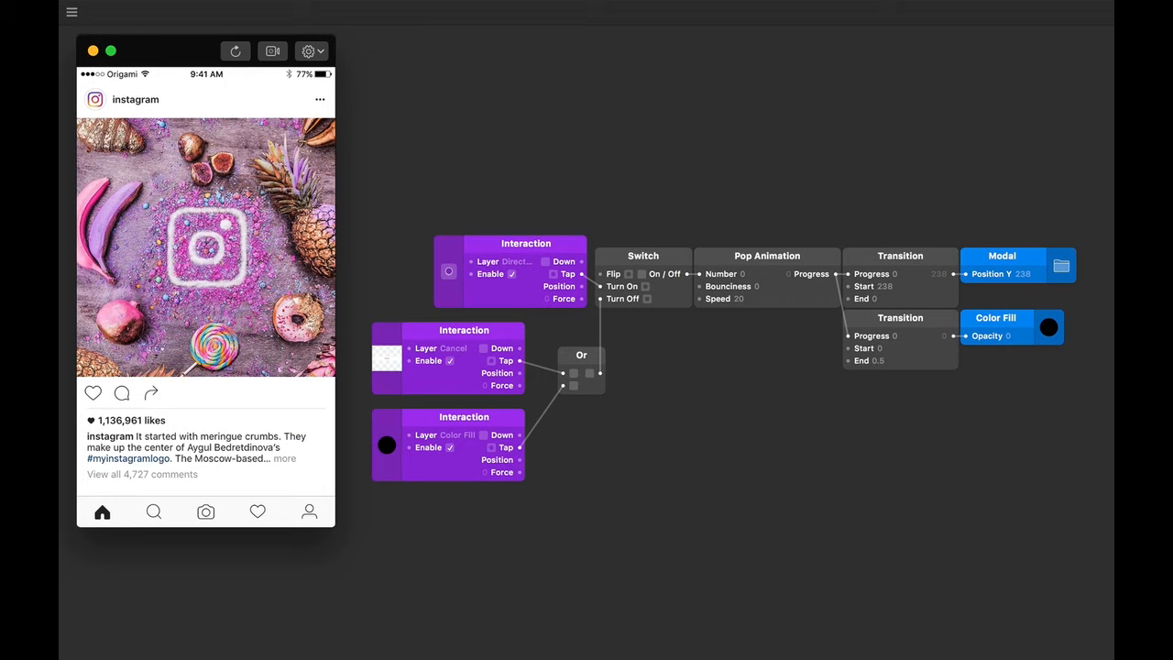
Step: Check that taps inside the sheet also close it, and select the Color Fill layer
click(151, 394)
click(201, 241)
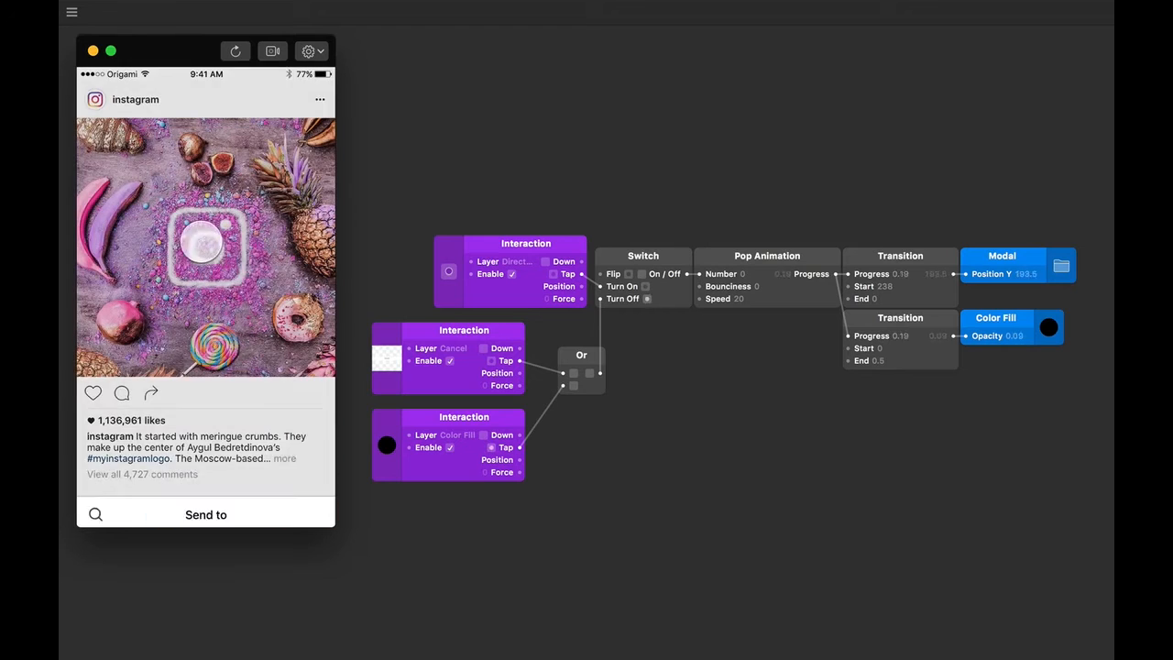
click(151, 394)
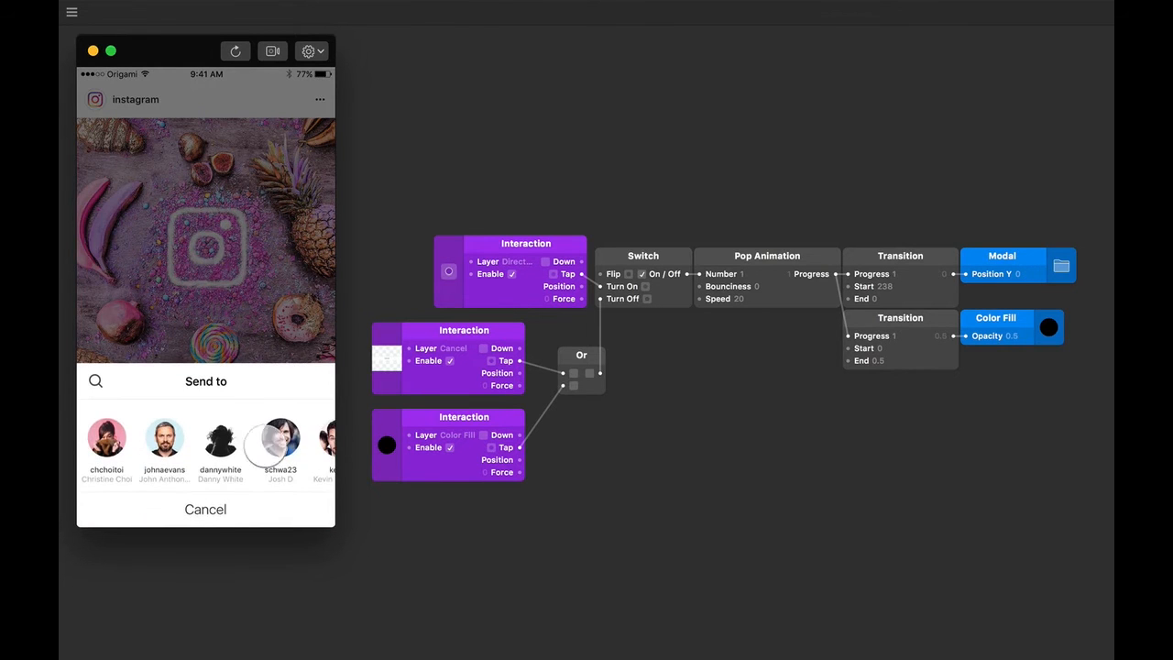
click(240, 446)
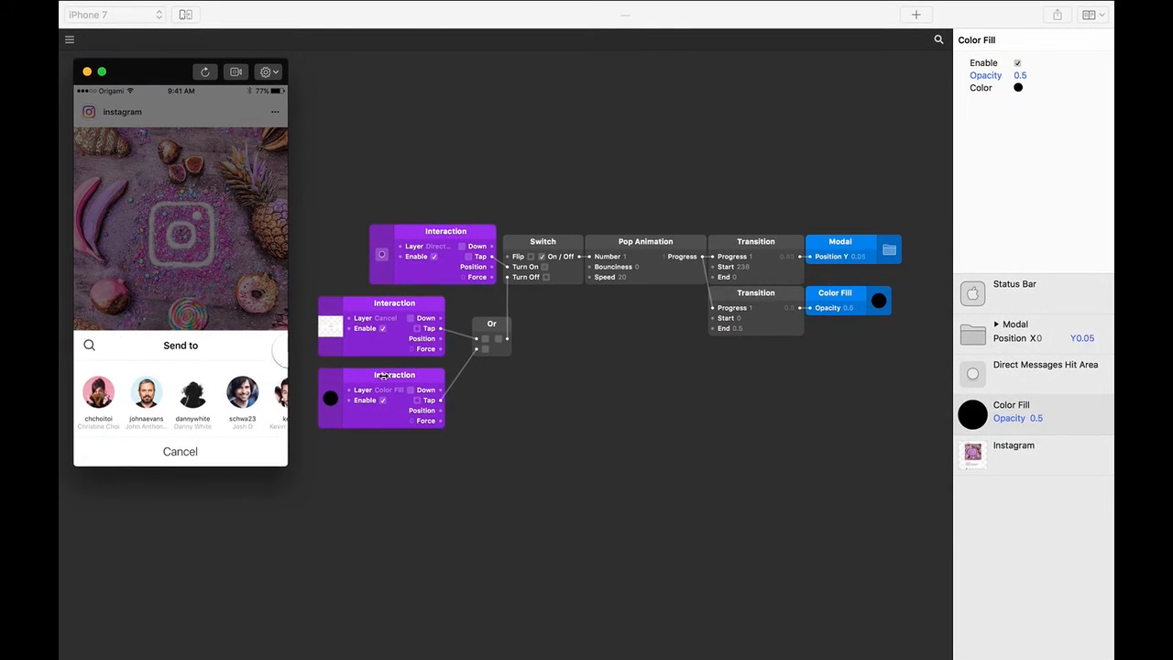
click(1068, 408)
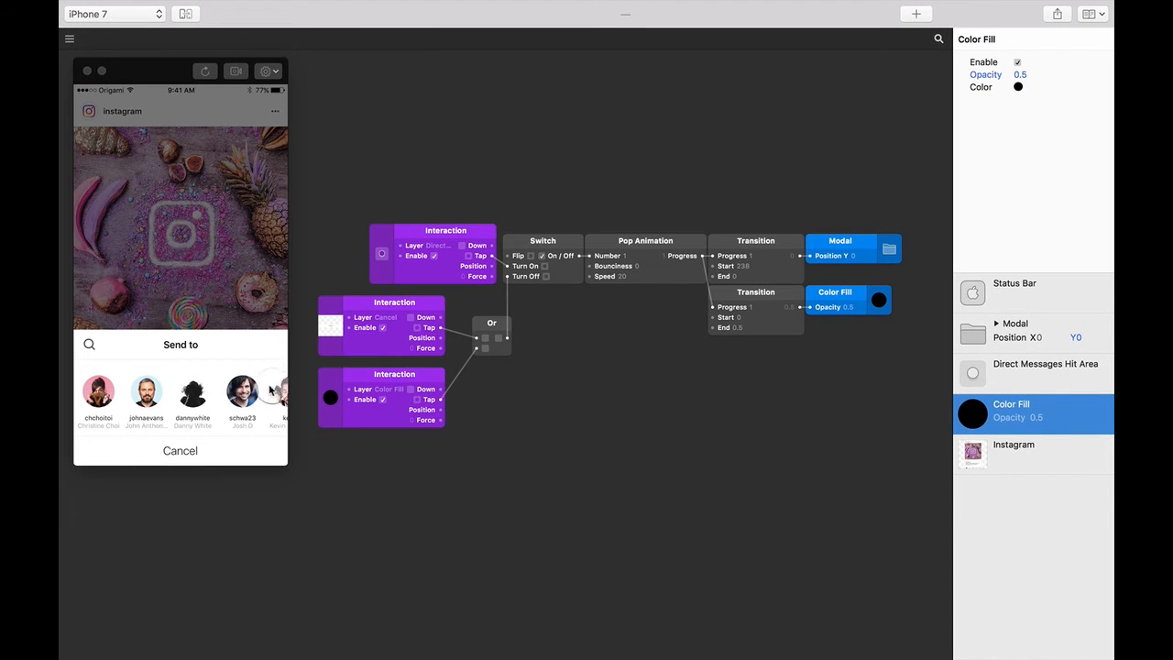
click(233, 371)
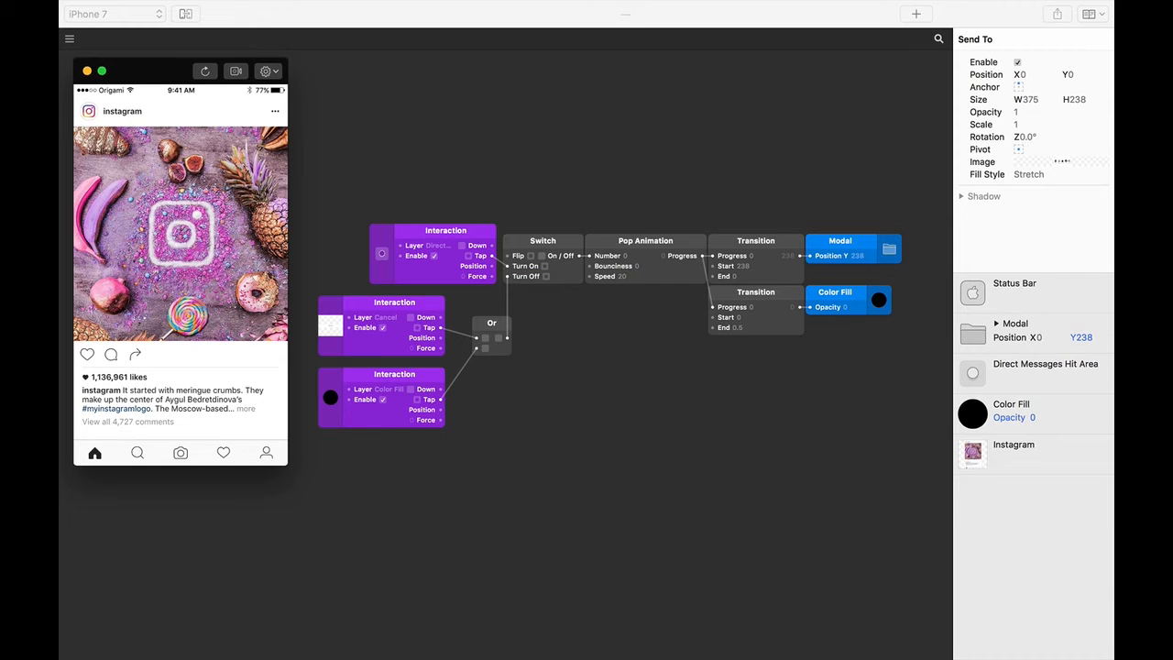
Step: Expand the Modal group, select Send To and add a Tap Interaction patch for it
click(996, 323)
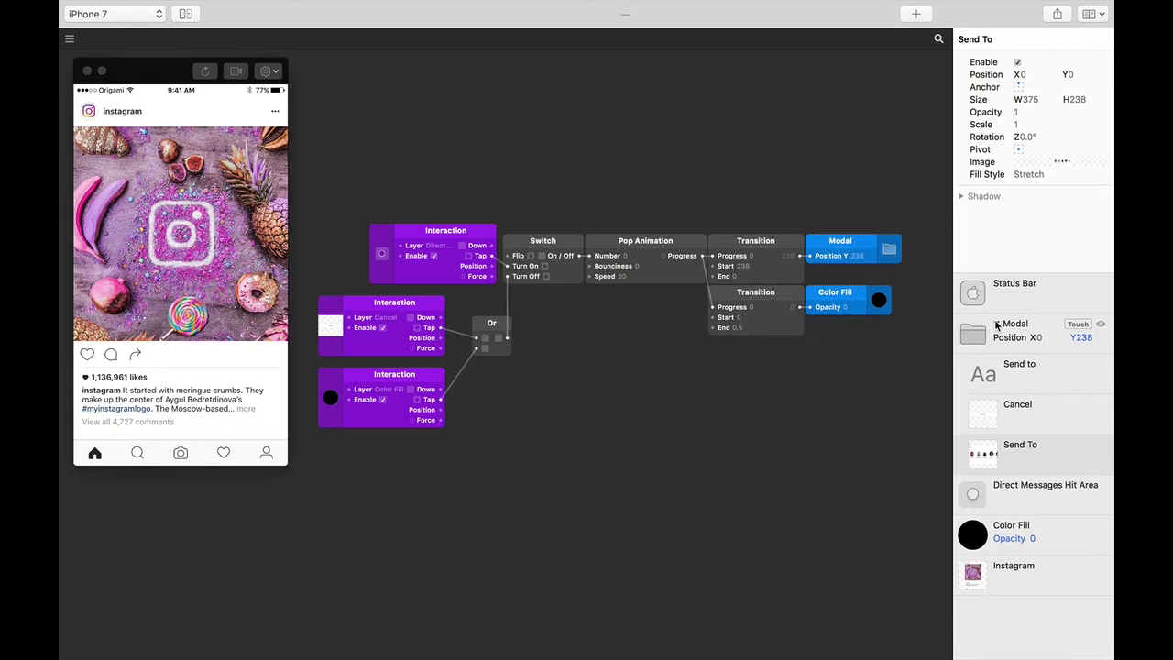
click(1022, 454)
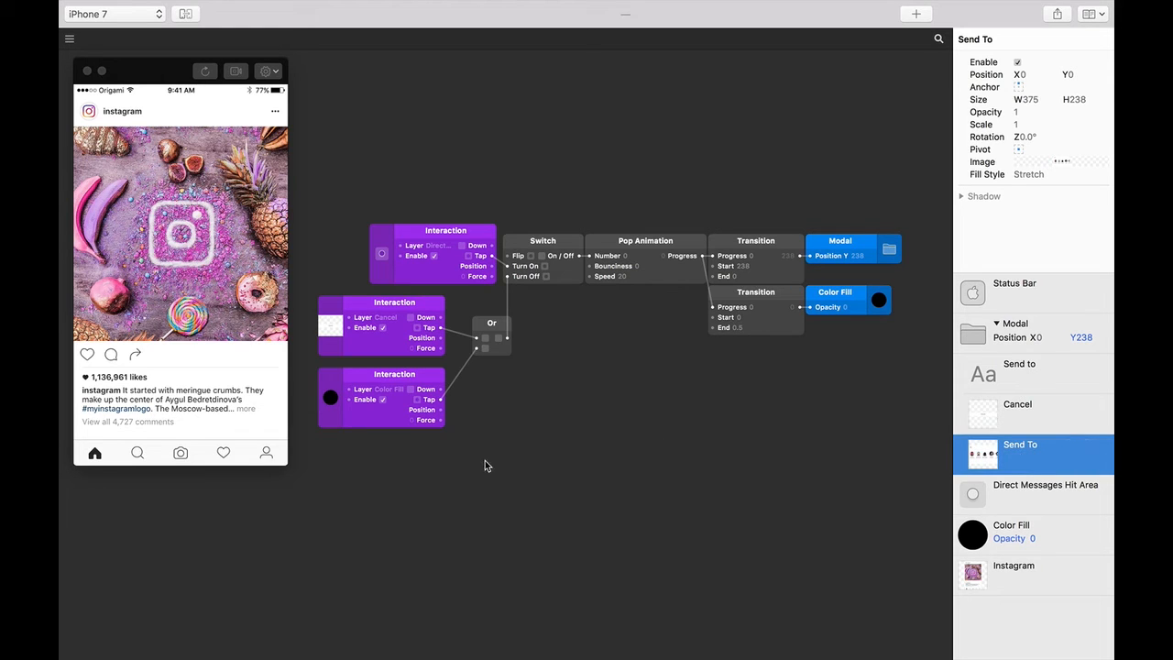
click(147, 357)
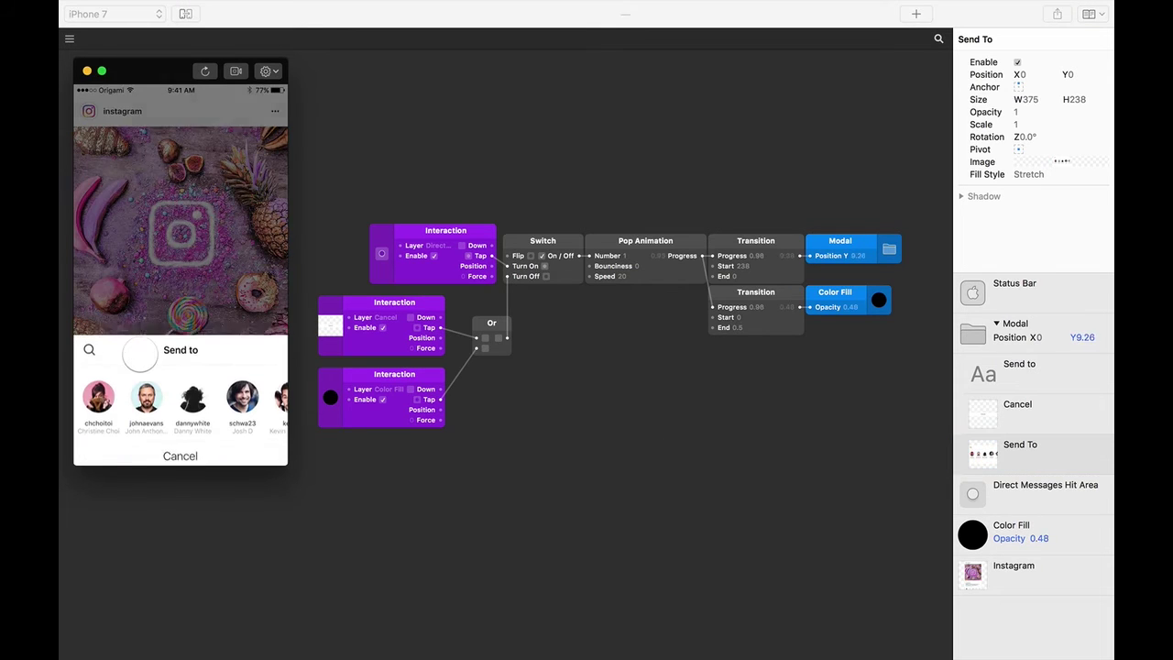
click(1039, 468)
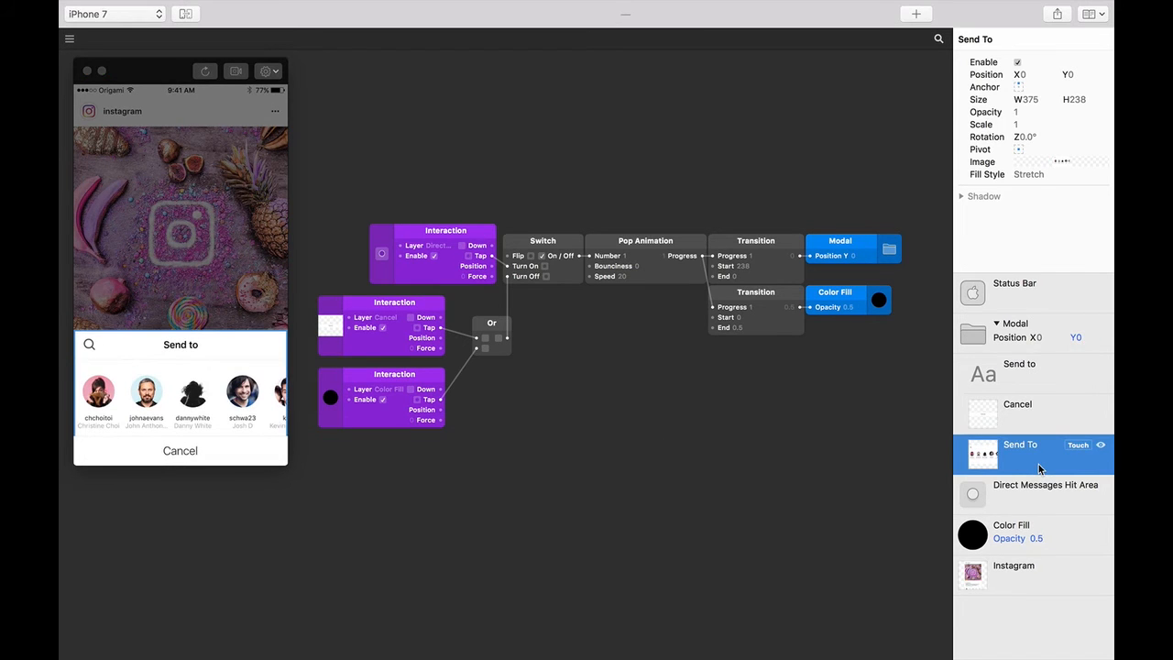
click(1078, 445)
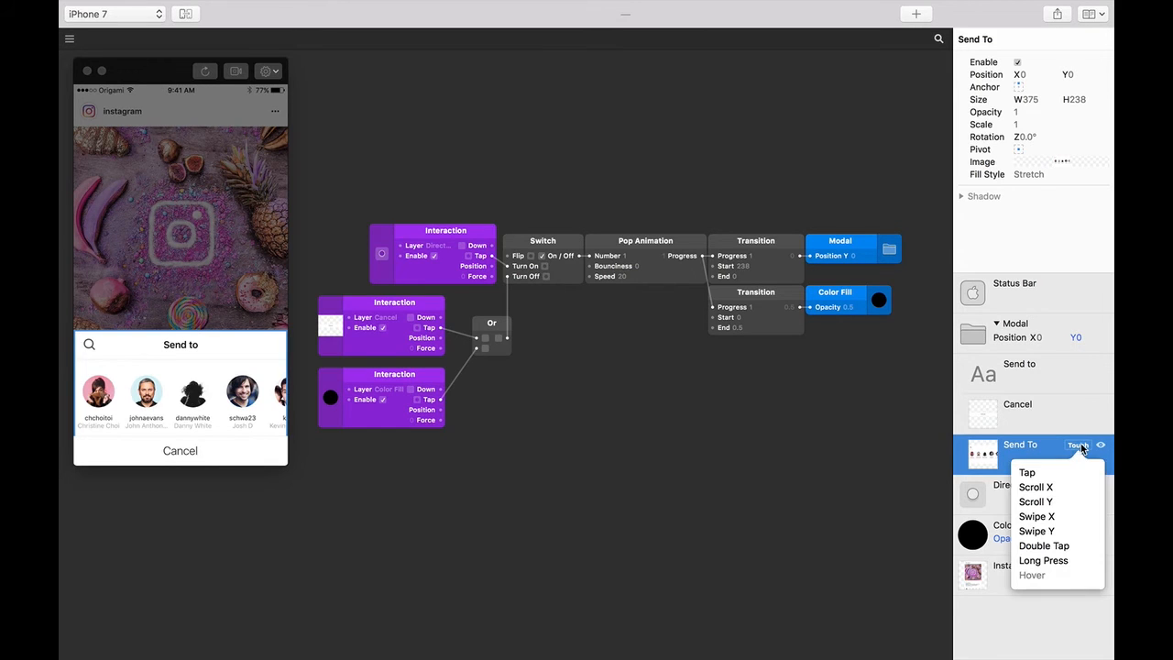
click(1067, 477)
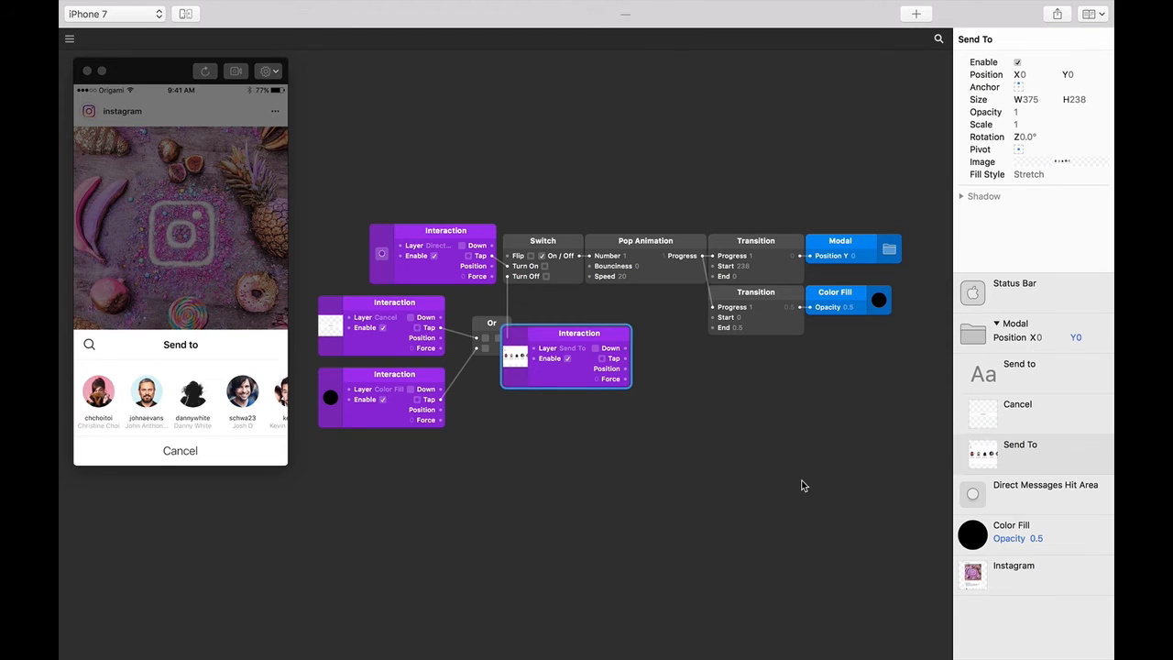
Step: Insert a Not patch and wire the Send To tap into its input
double_click(692, 473)
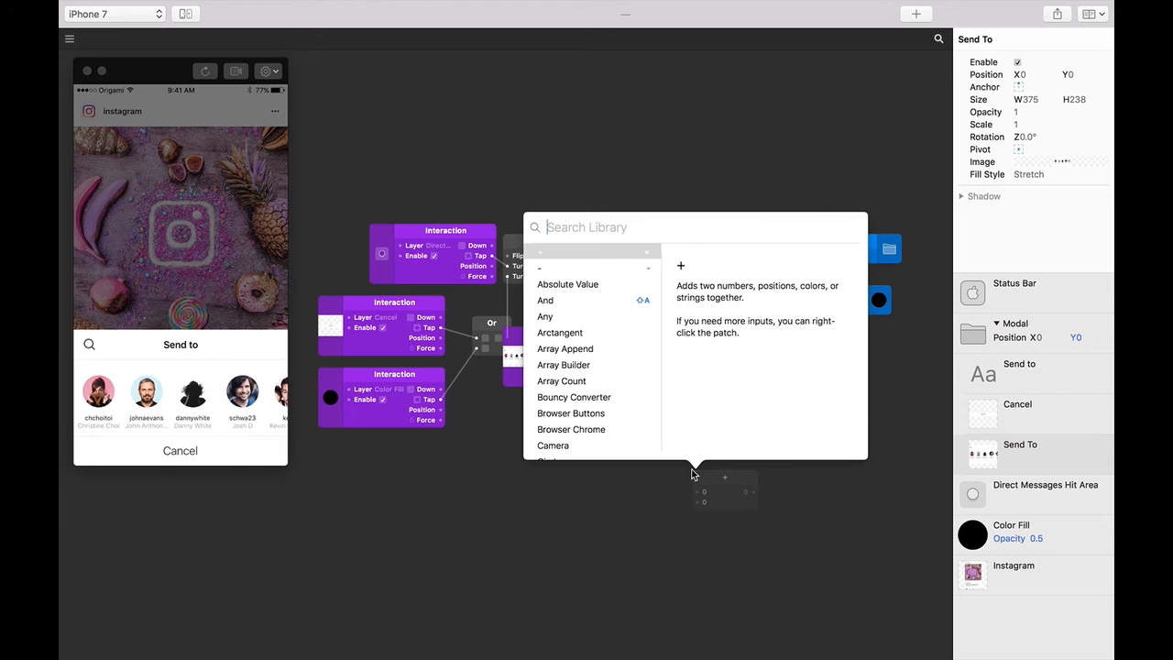
text(not)
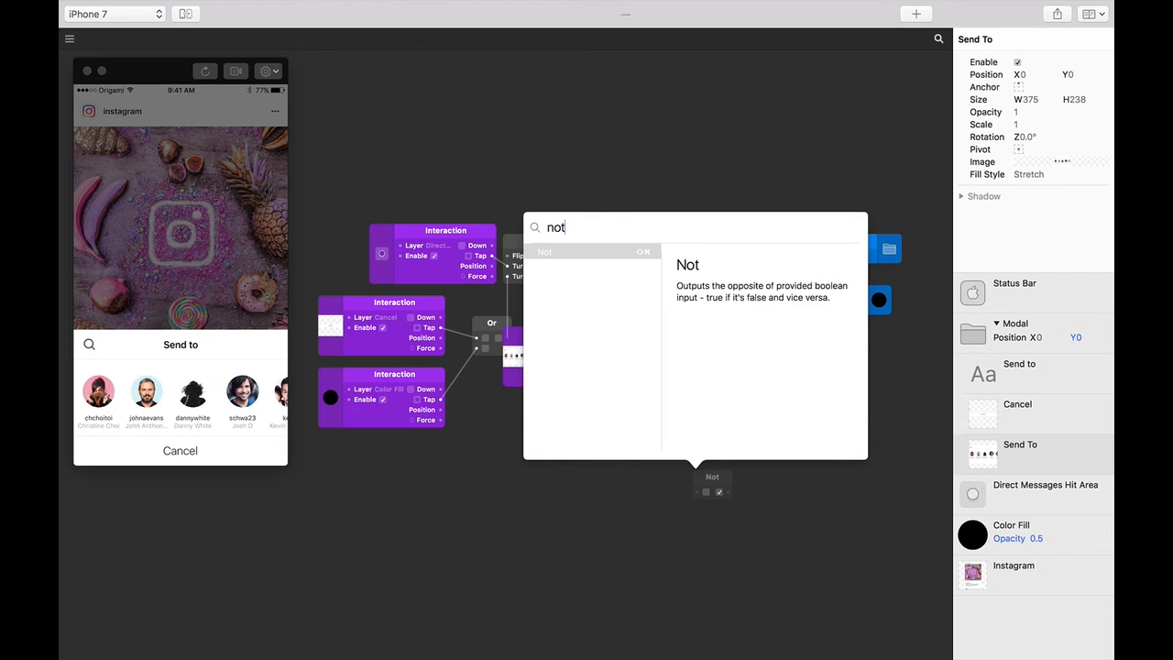
key(Return)
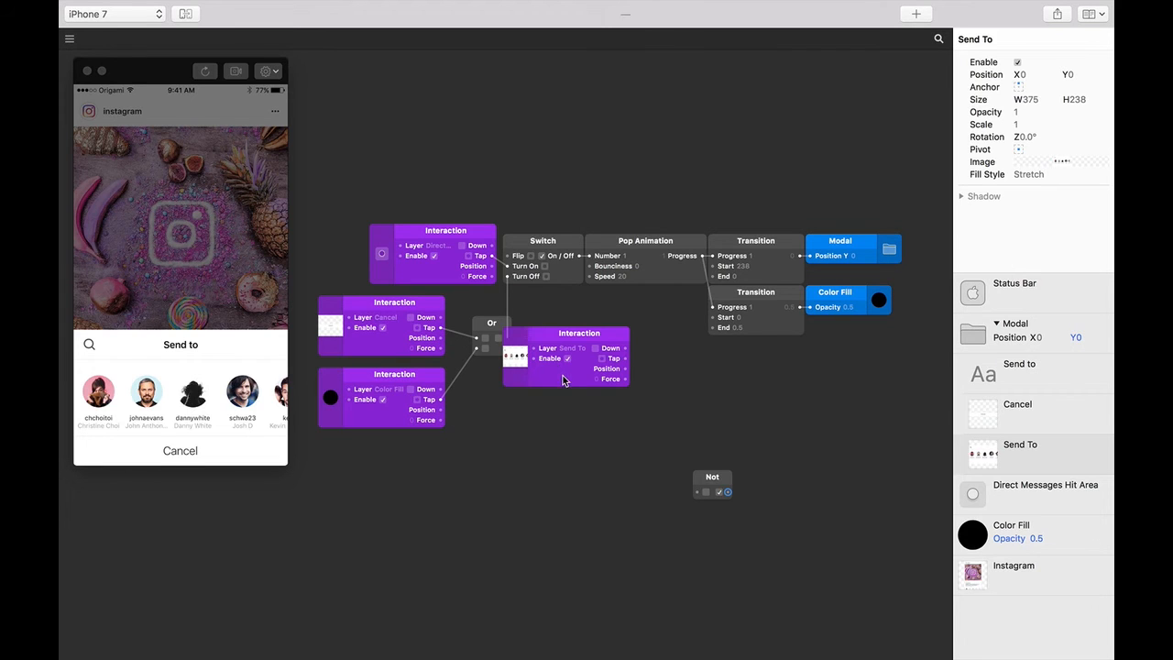
drag(563, 375, 606, 510)
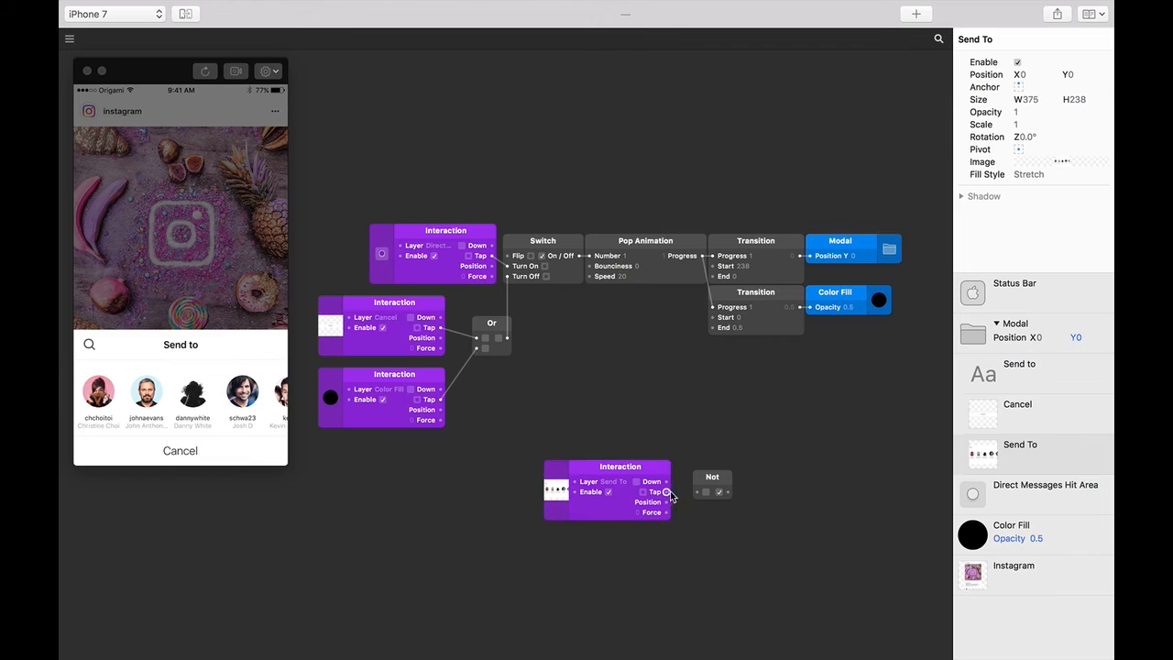
drag(667, 492, 697, 497)
Step: Open the sheet in the preview and test tapping people and the dimmed photo
click(146, 396)
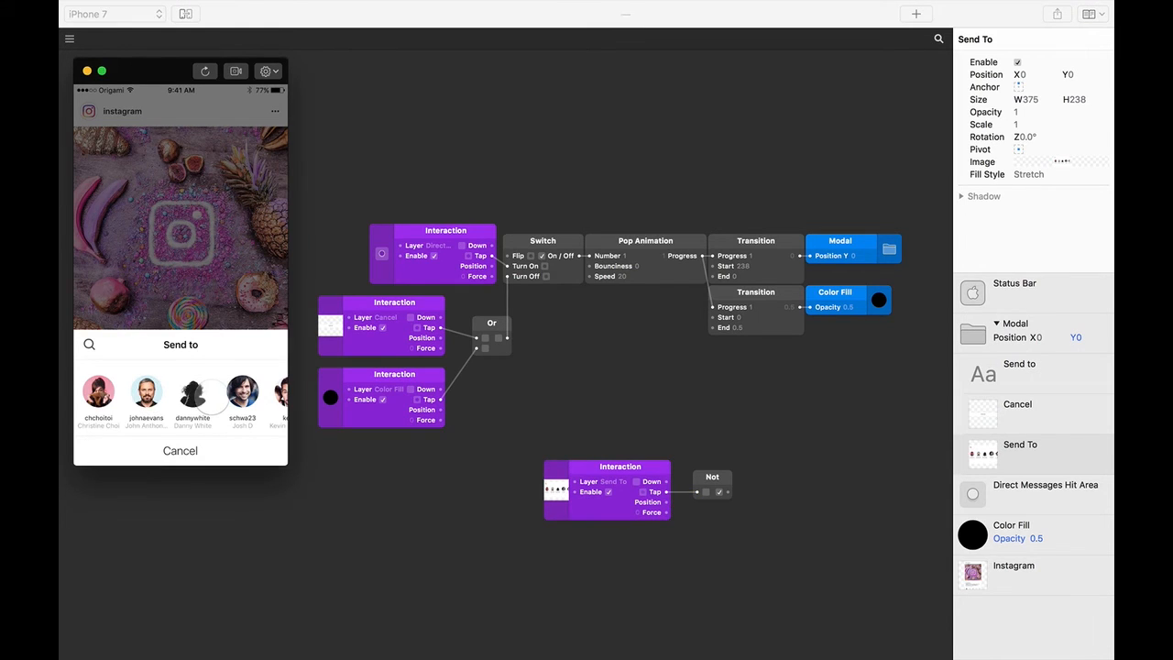
click(211, 396)
click(209, 397)
click(156, 396)
click(217, 396)
click(252, 280)
Step: Insert an And patch and shift the Send To interaction and Not patches left
double_click(586, 394)
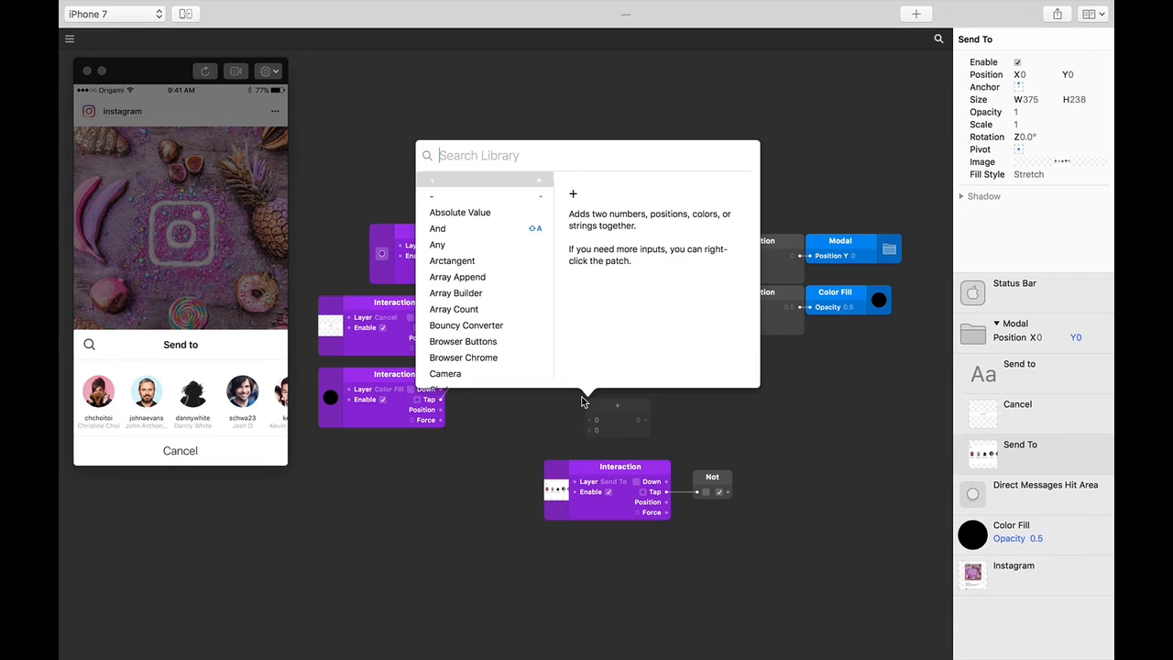
text(and)
key(Return)
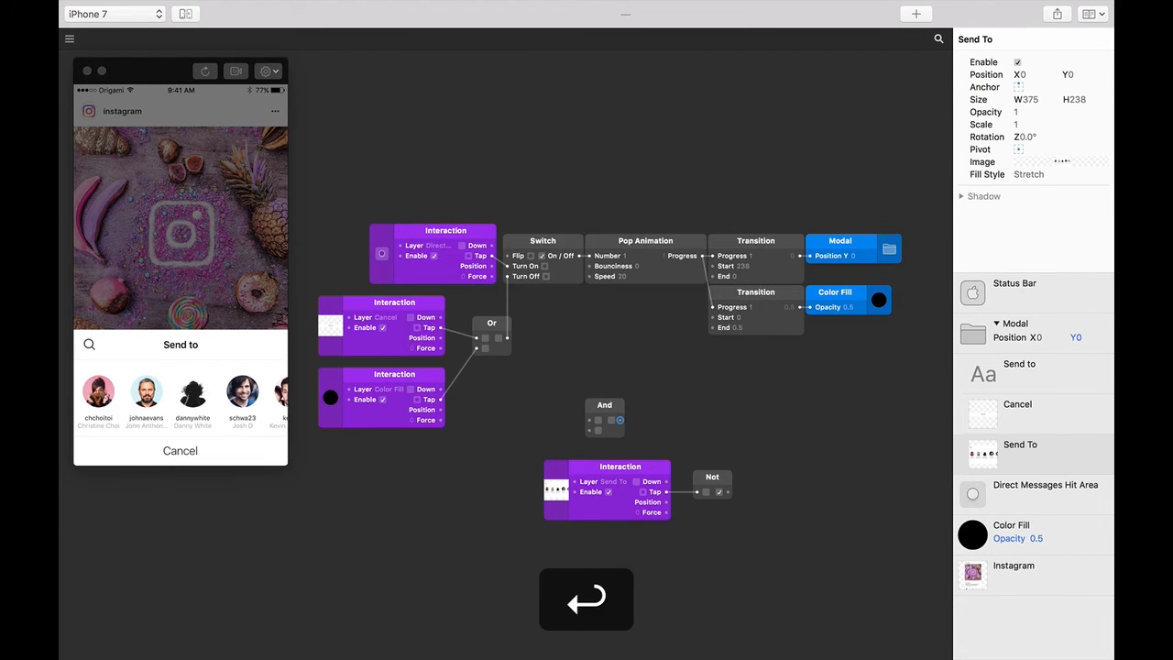
mouse_move(804, 535)
mouse_down()
mouse_move(568, 472)
mouse_move(403, 450)
mouse_up()
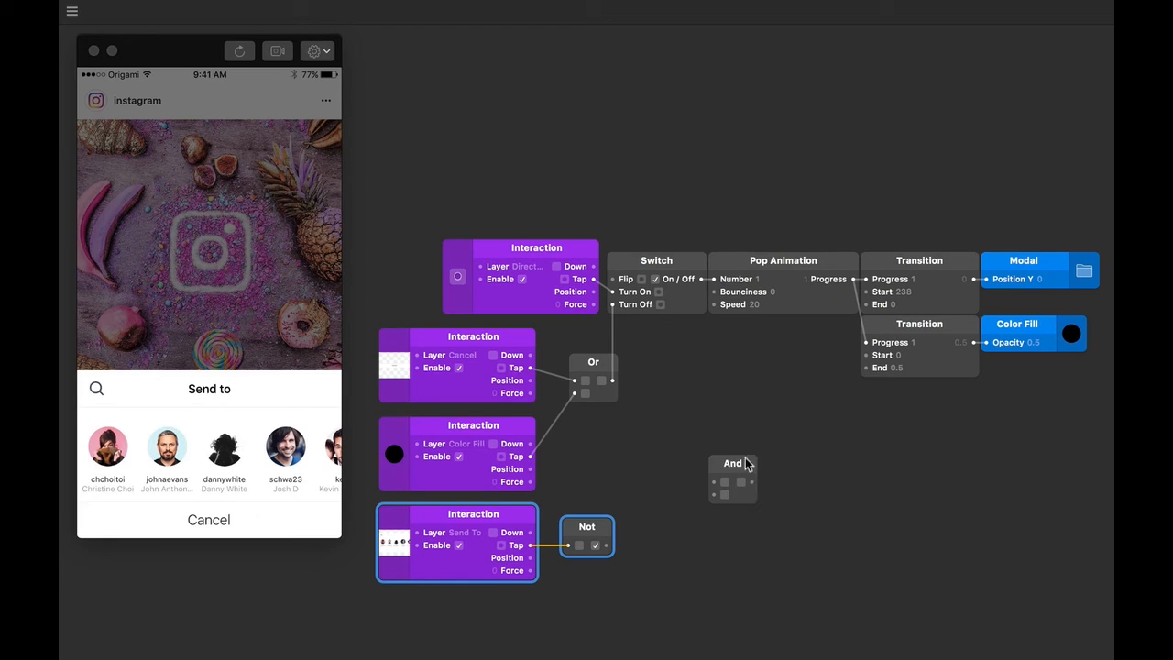
Step: Position the And patch beside Or and feed the Or and Not outputs into its inputs
drag(747, 472, 693, 359)
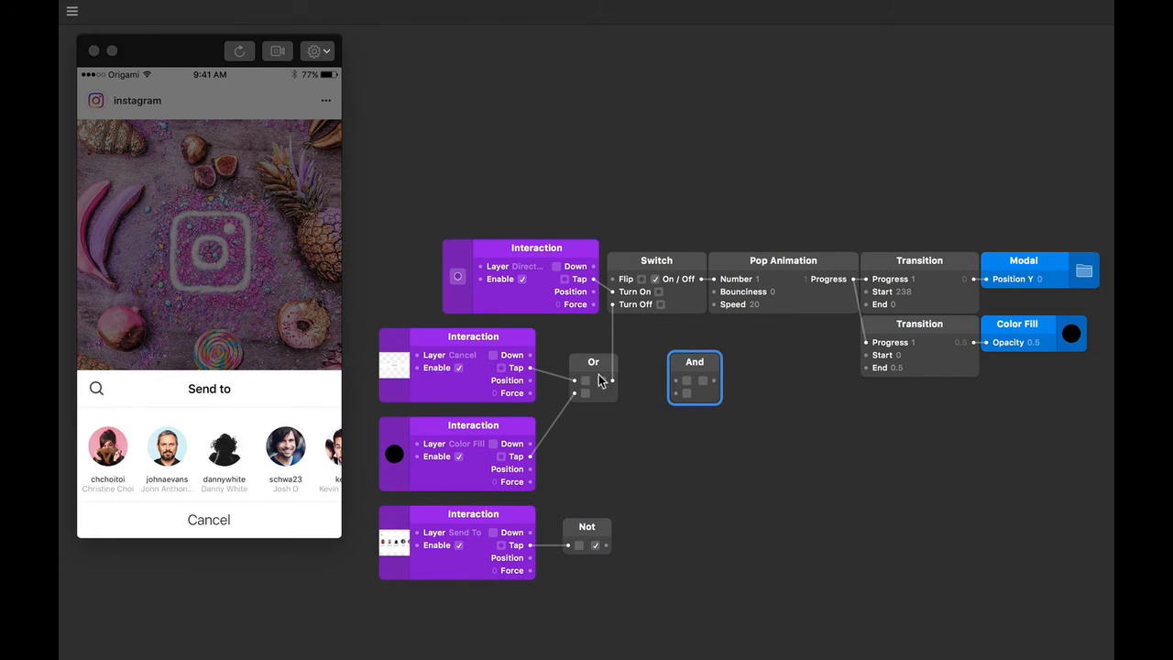
drag(611, 379, 677, 378)
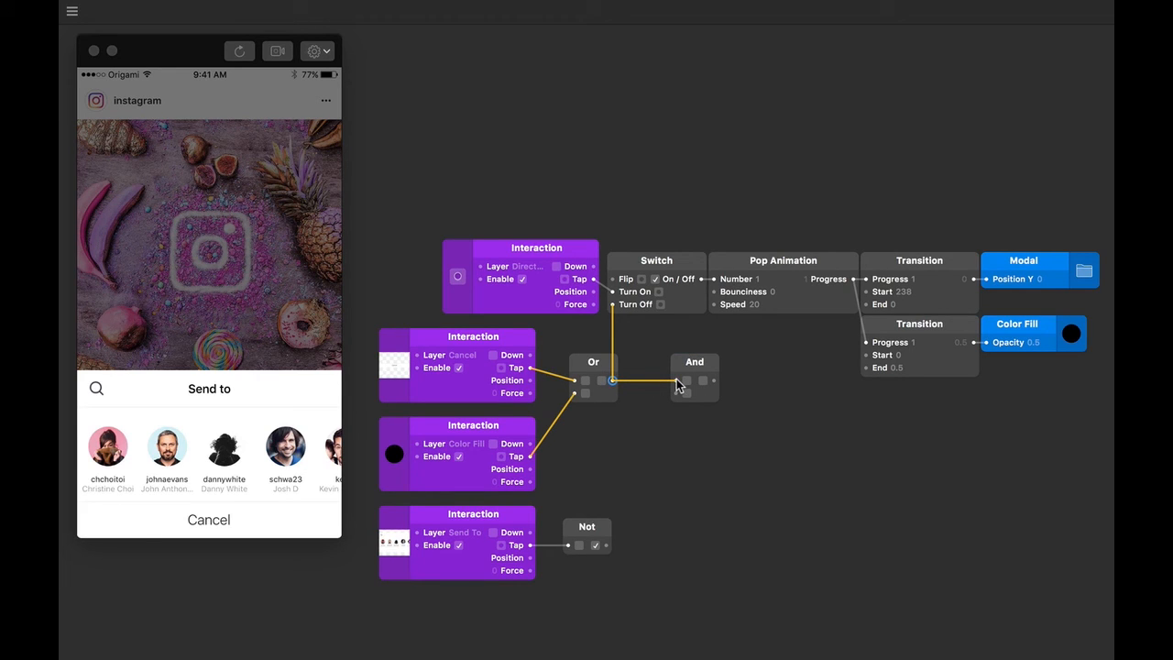
drag(606, 545, 678, 392)
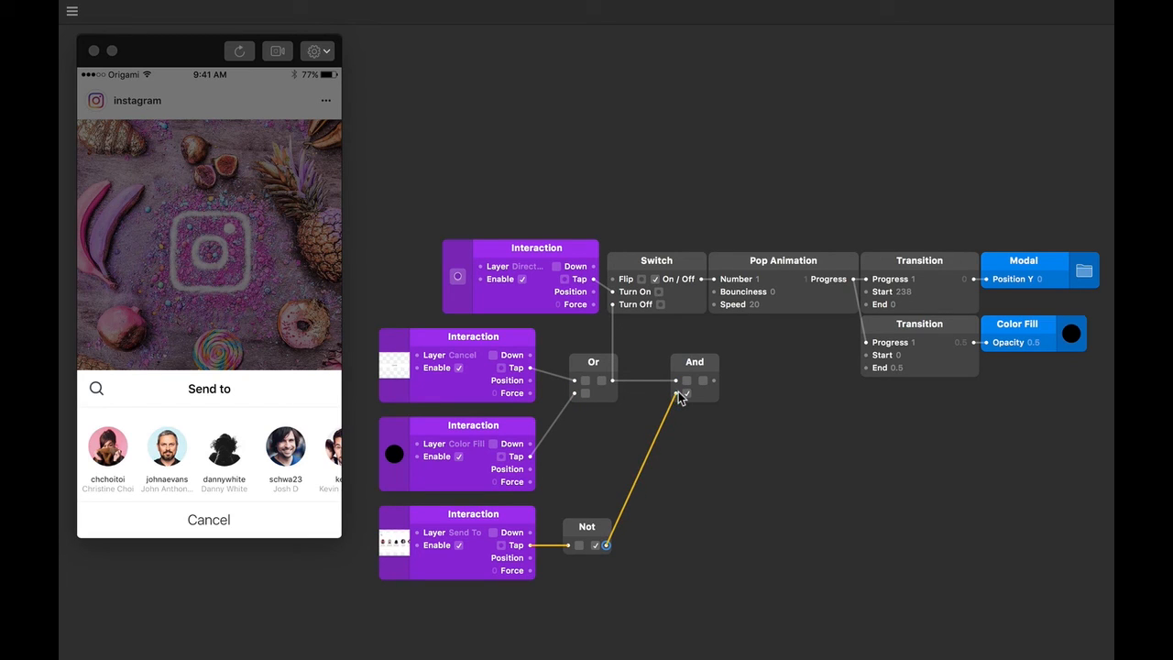
drag(701, 367, 667, 367)
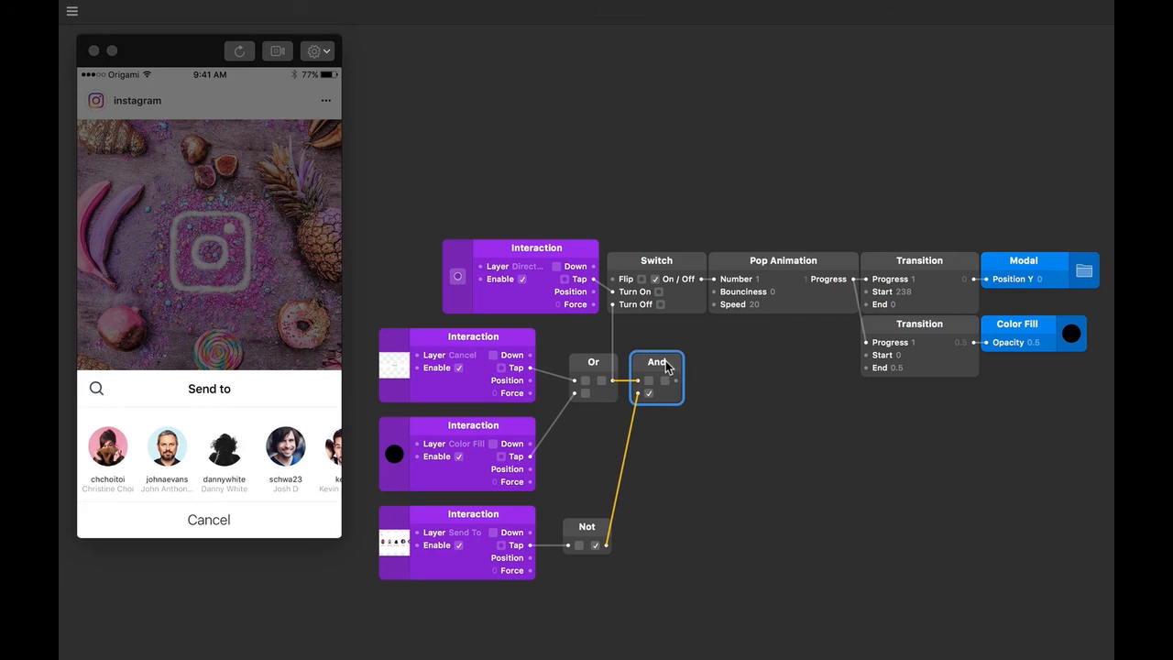
click(680, 384)
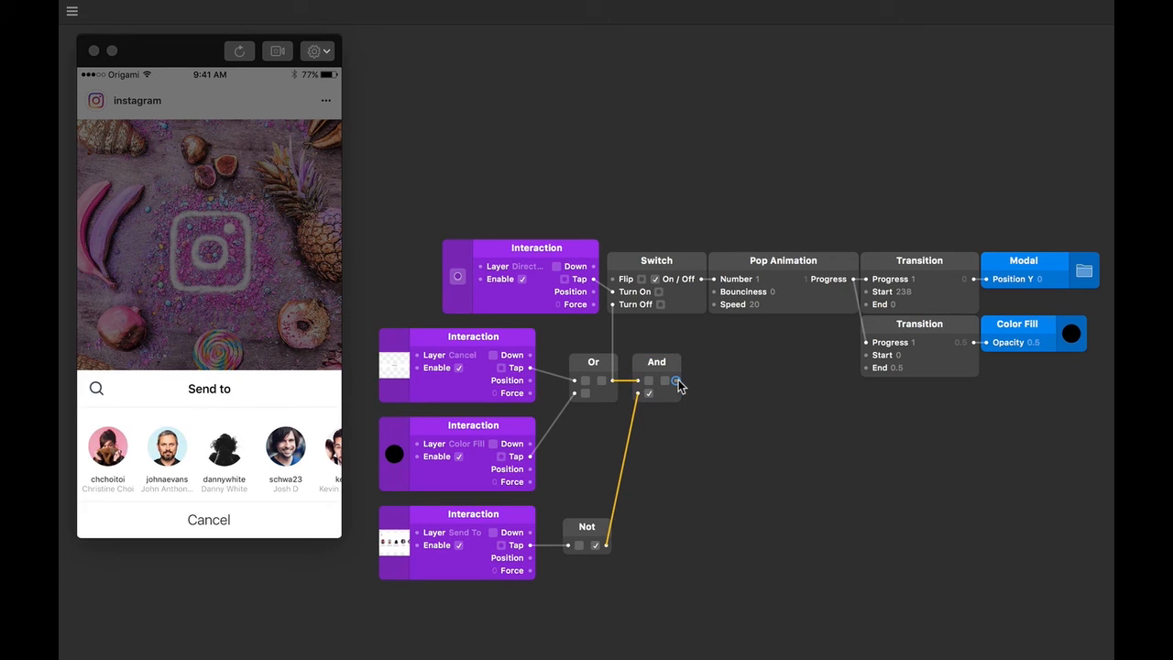
Step: Wire the And output to the Switch's Turn Off and move the logic patches left
drag(676, 381, 612, 308)
drag(612, 308, 612, 305)
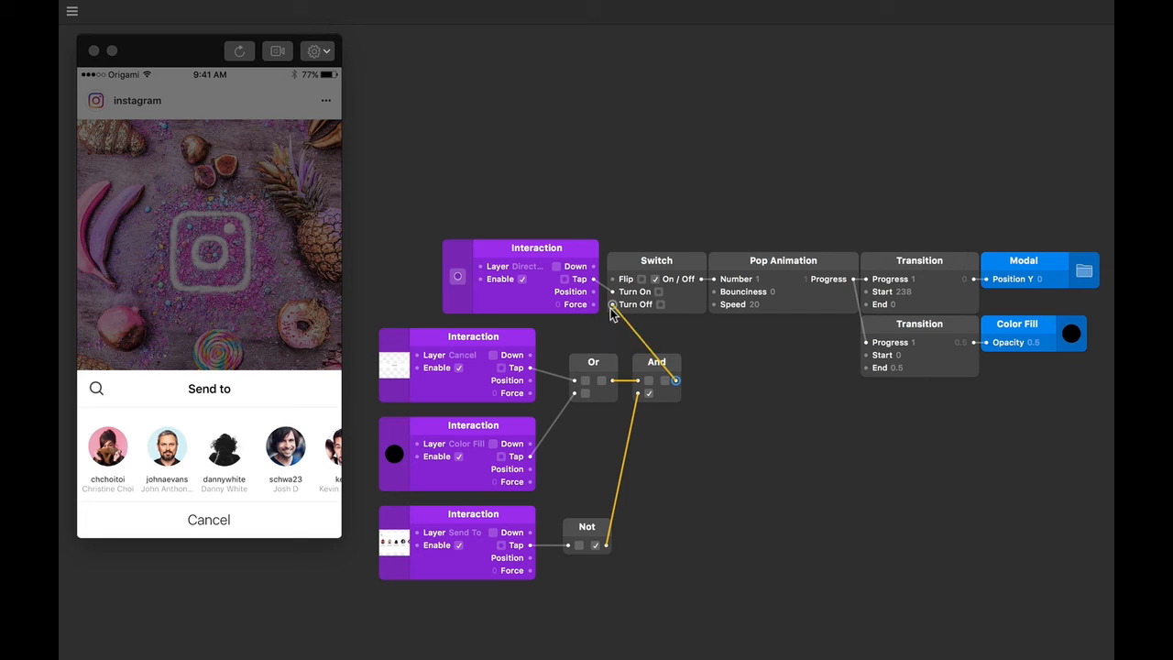
mouse_move(759, 616)
mouse_down()
mouse_move(570, 360)
mouse_move(580, 350)
mouse_up()
mouse_move(758, 592)
mouse_down()
mouse_move(430, 344)
mouse_move(403, 341)
mouse_up()
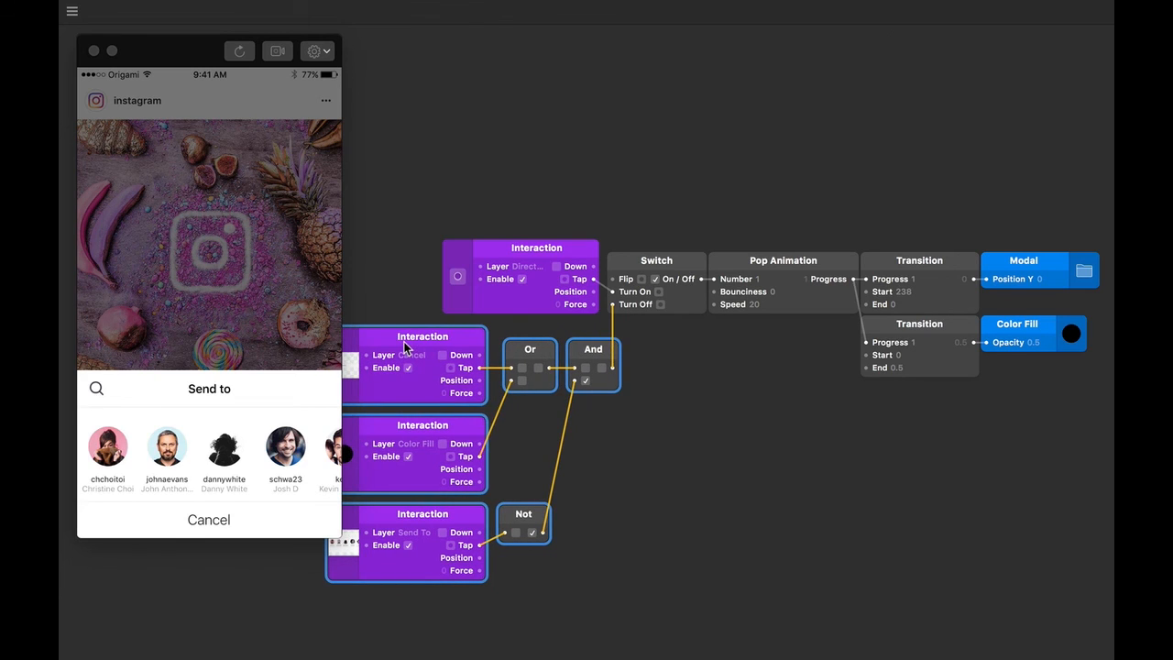
click(696, 458)
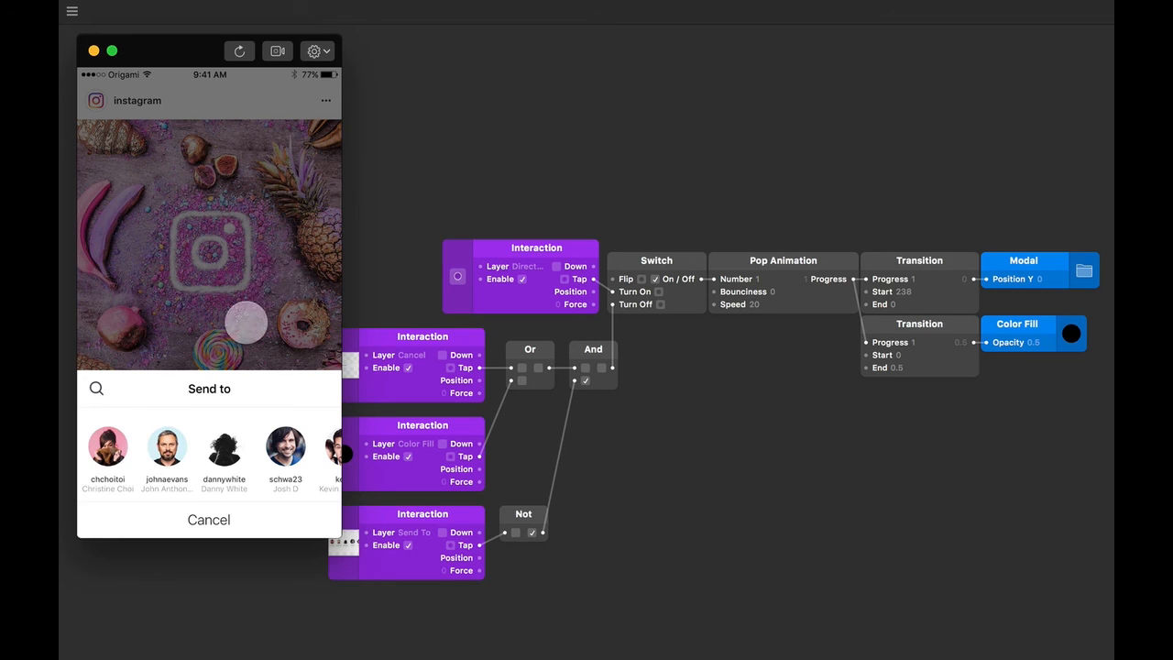
Step: Open and dismiss the sheet via the dimmed photo in the preview, then select the Or, And and Not patches
click(257, 505)
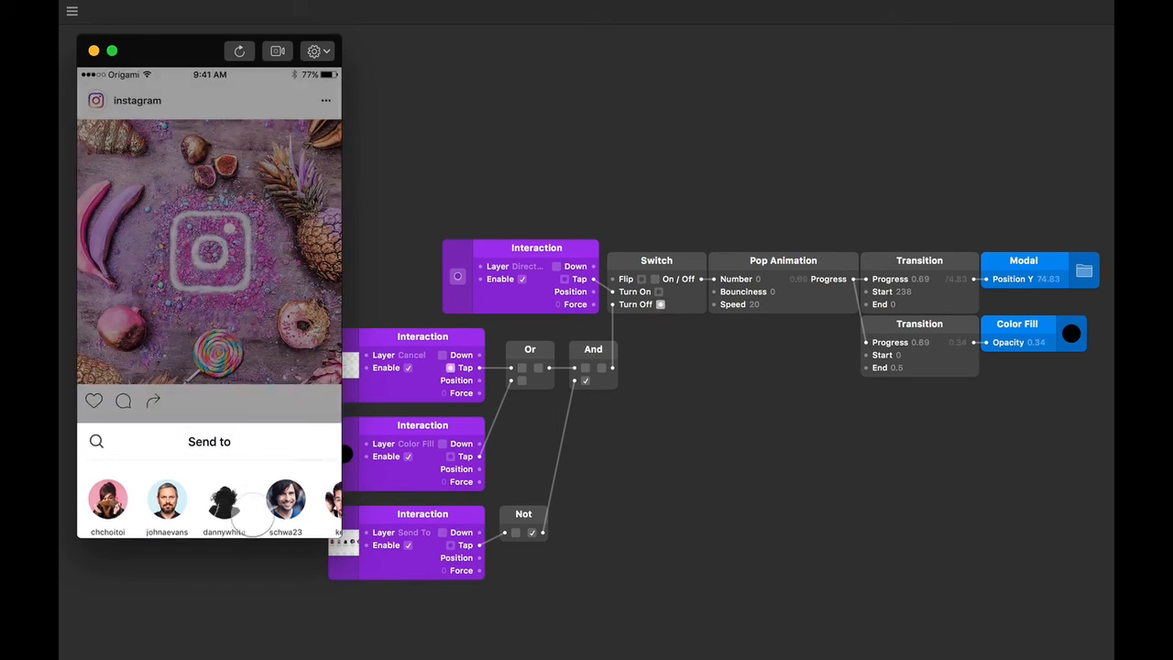
click(153, 400)
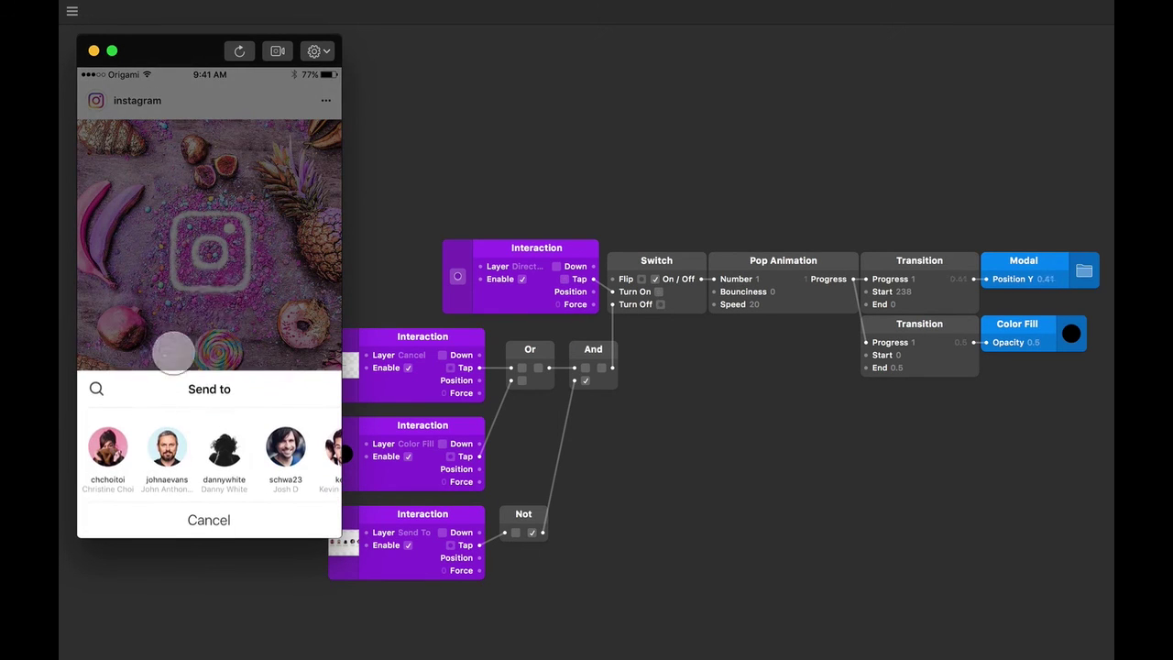
click(221, 293)
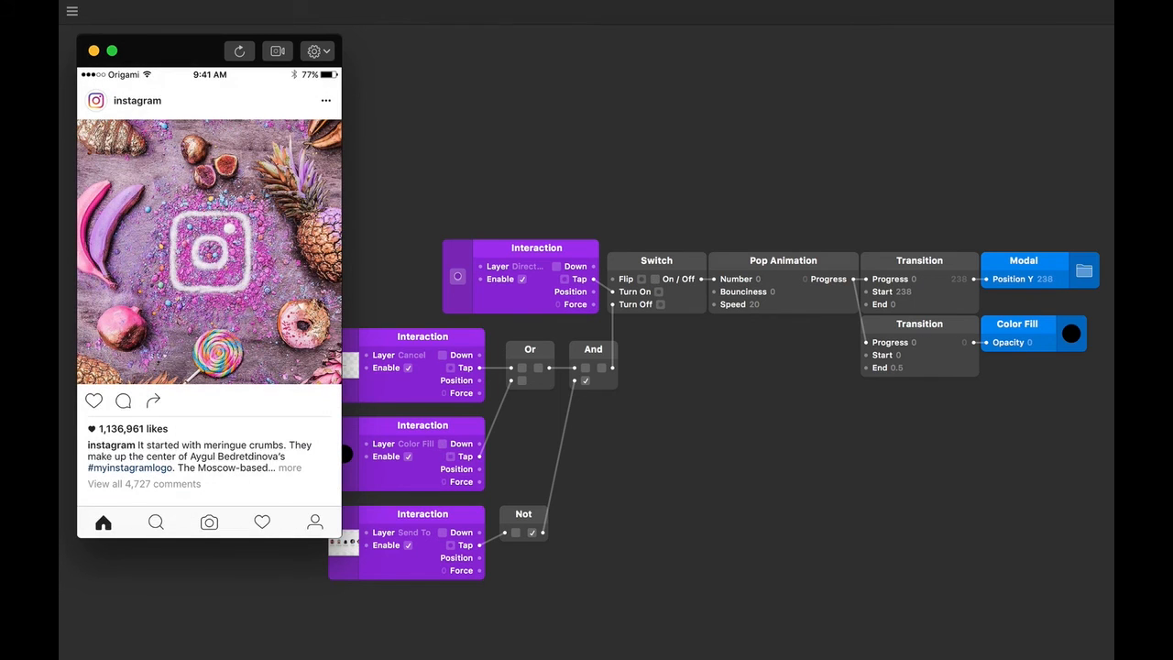
click(153, 401)
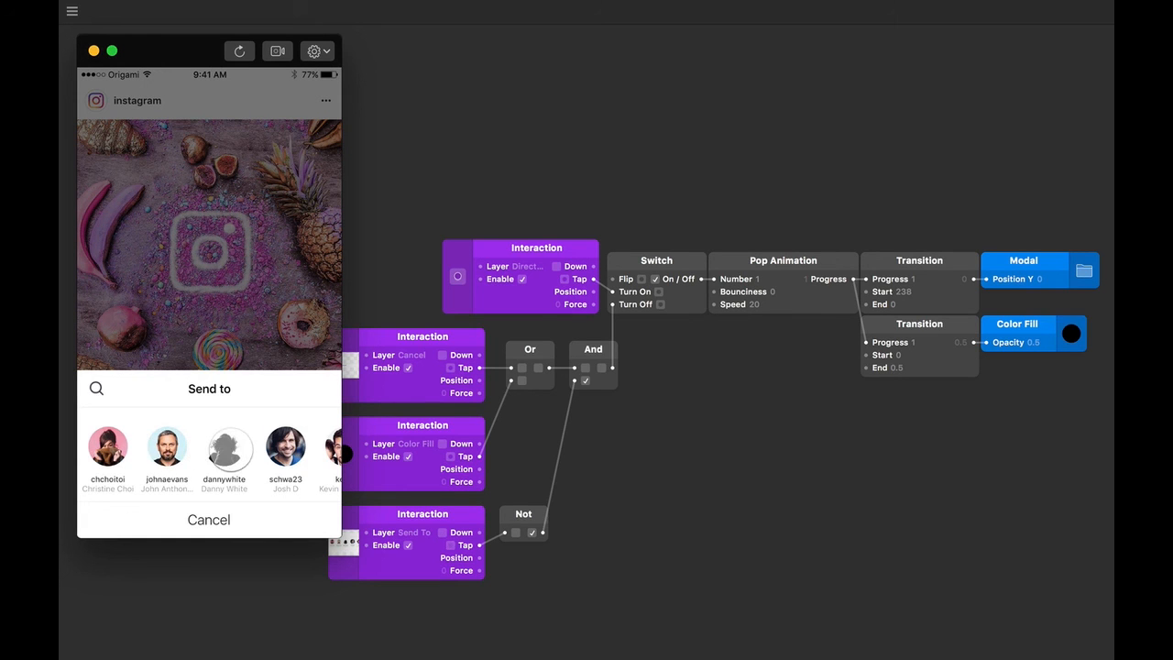
click(209, 312)
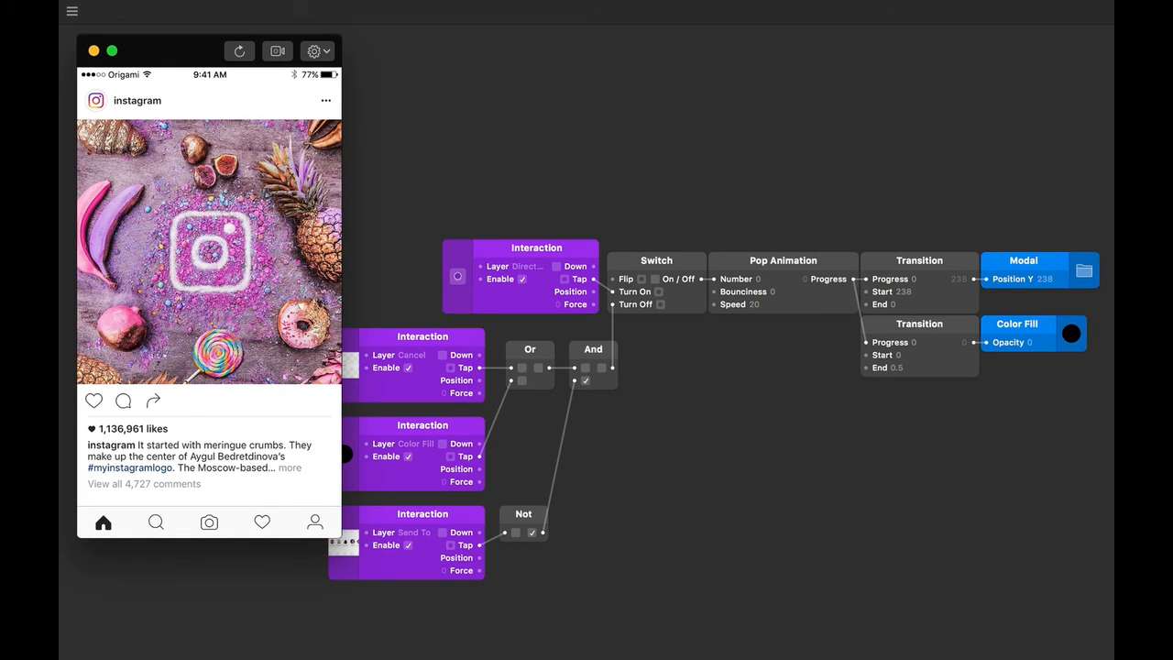
drag(672, 607, 517, 362)
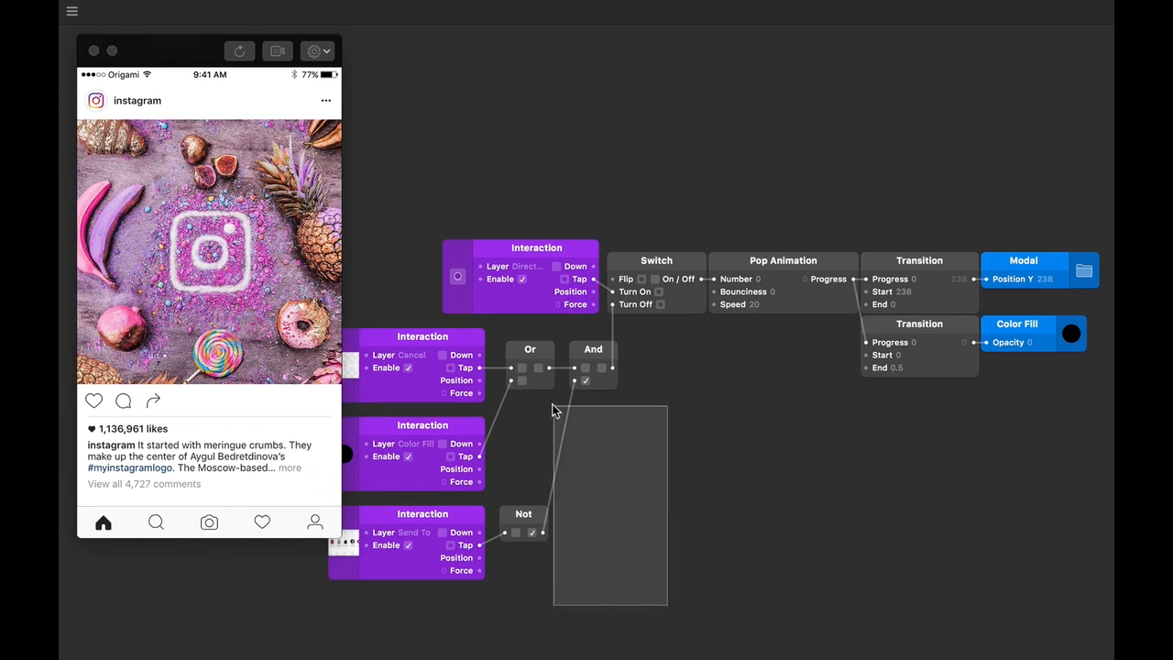